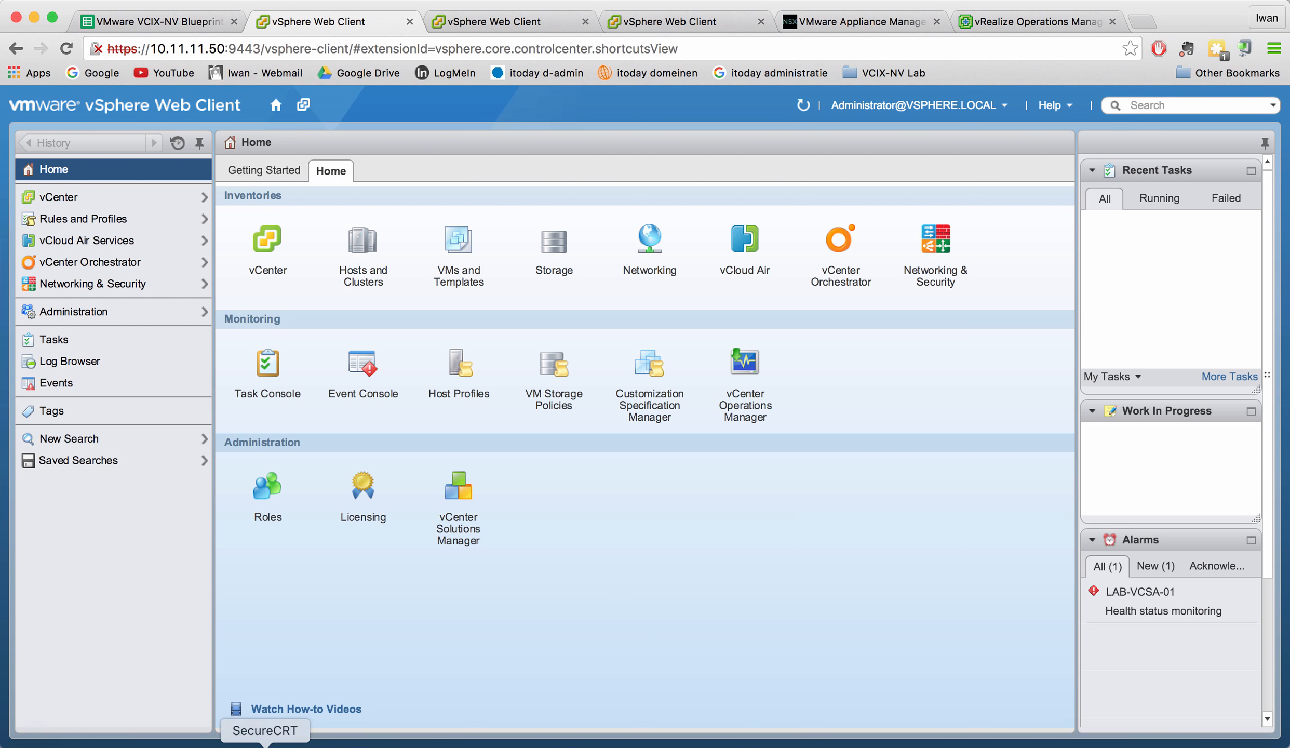
- Connect SecureCRT to UBUNTU01 (internal) over SSH and enlarge the terminal window
click(265, 744)
scroll(108, 208, up, 3)
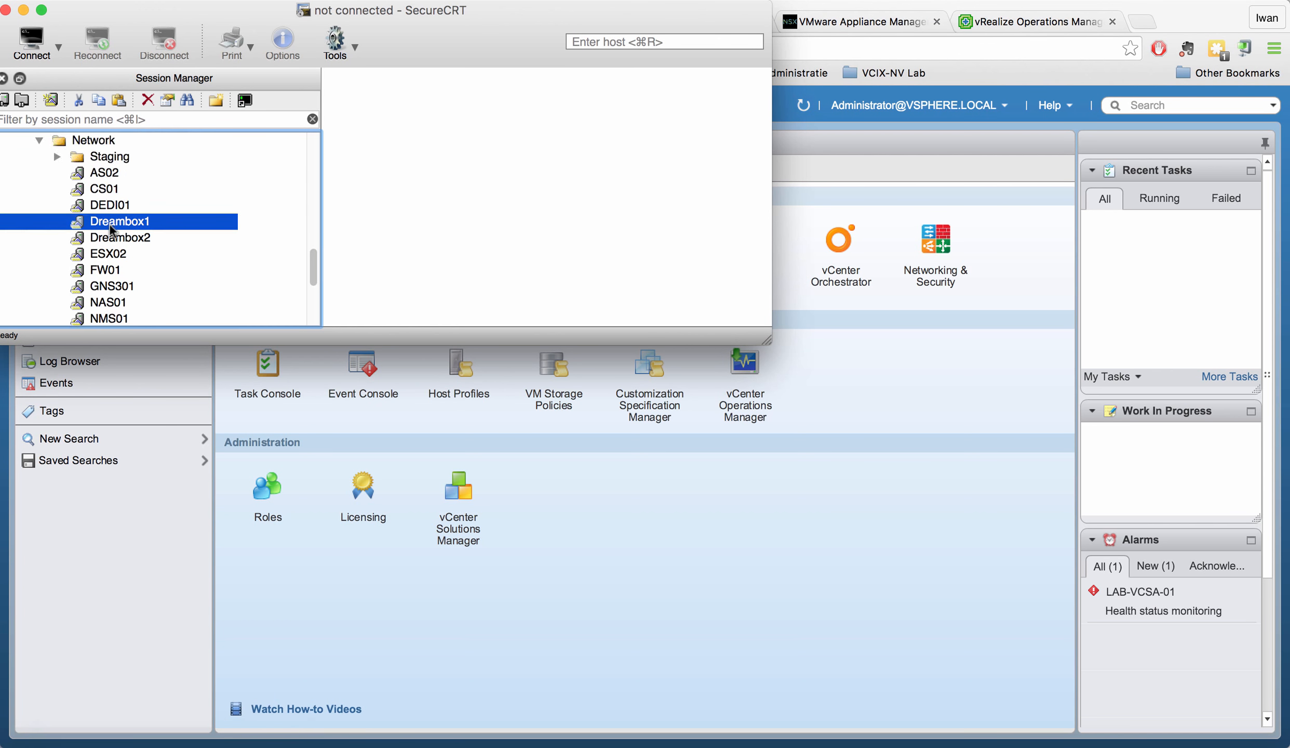
scroll(110, 225, down, 6)
scroll(110, 225, up, 4)
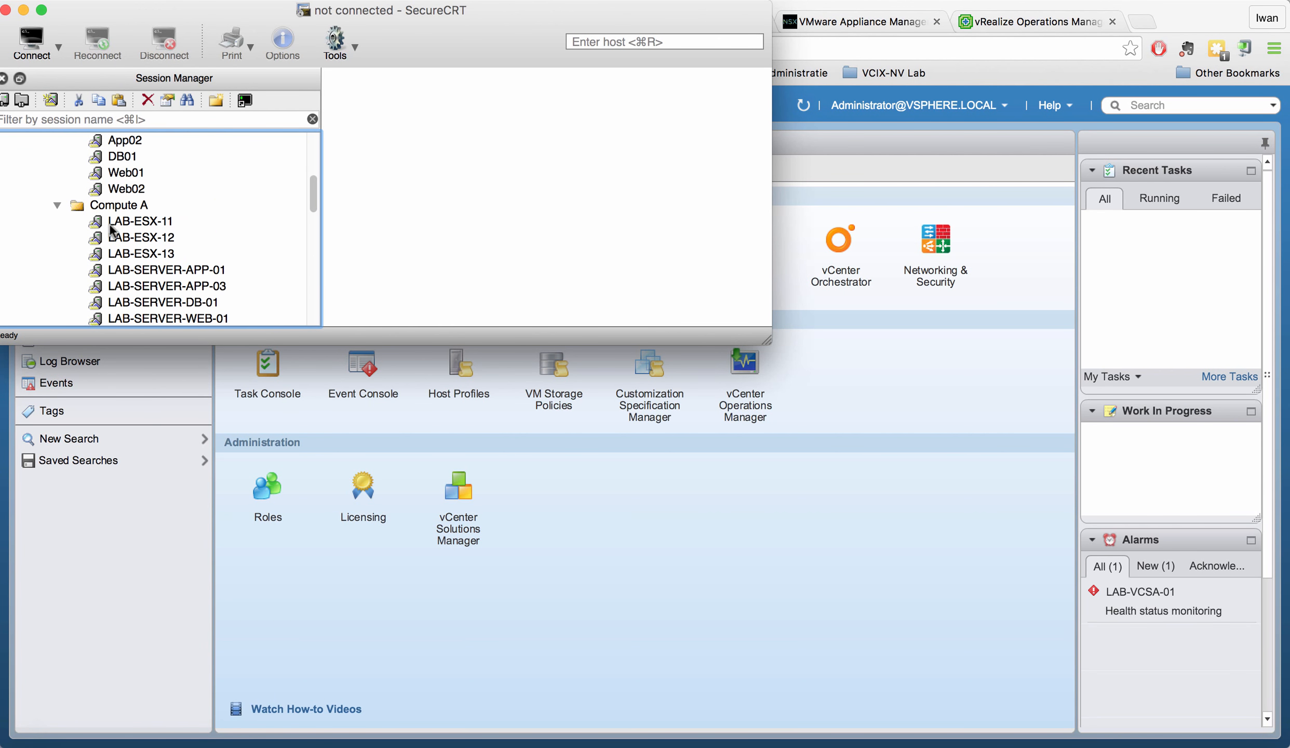
scroll(110, 225, down, 5)
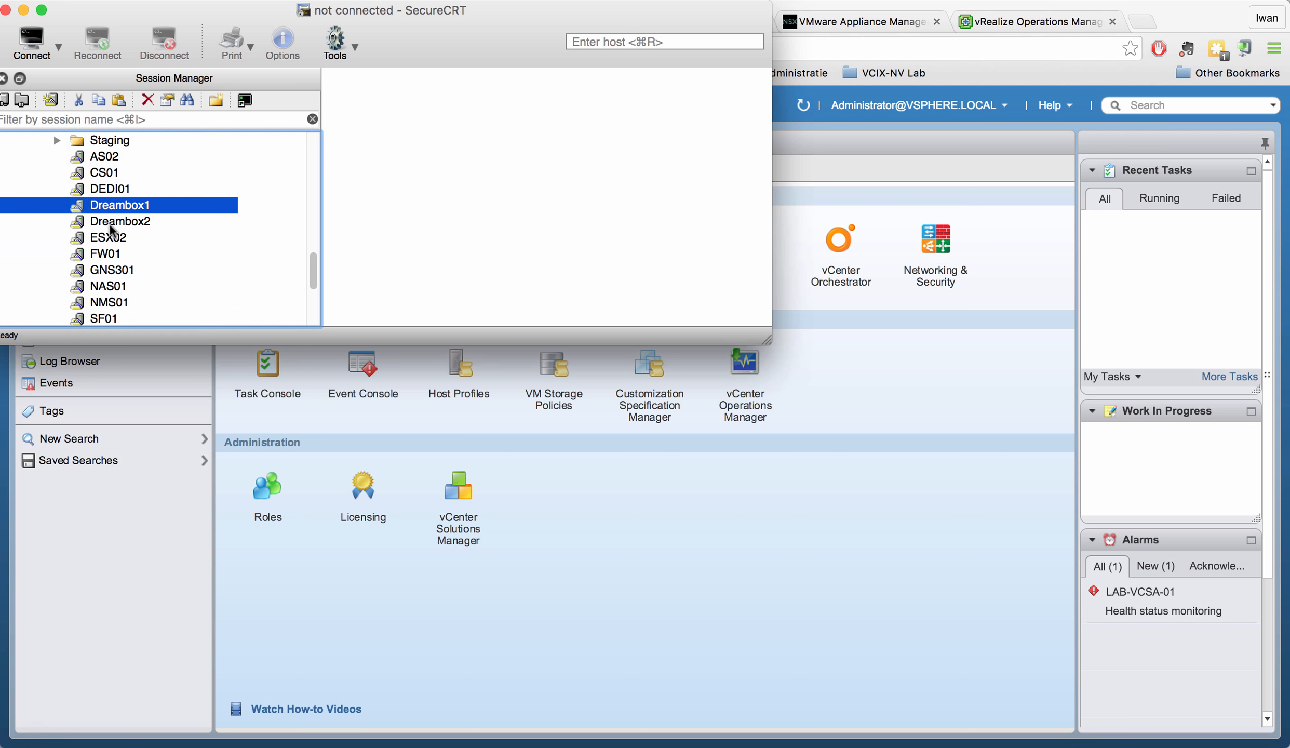
scroll(110, 227, down, 3)
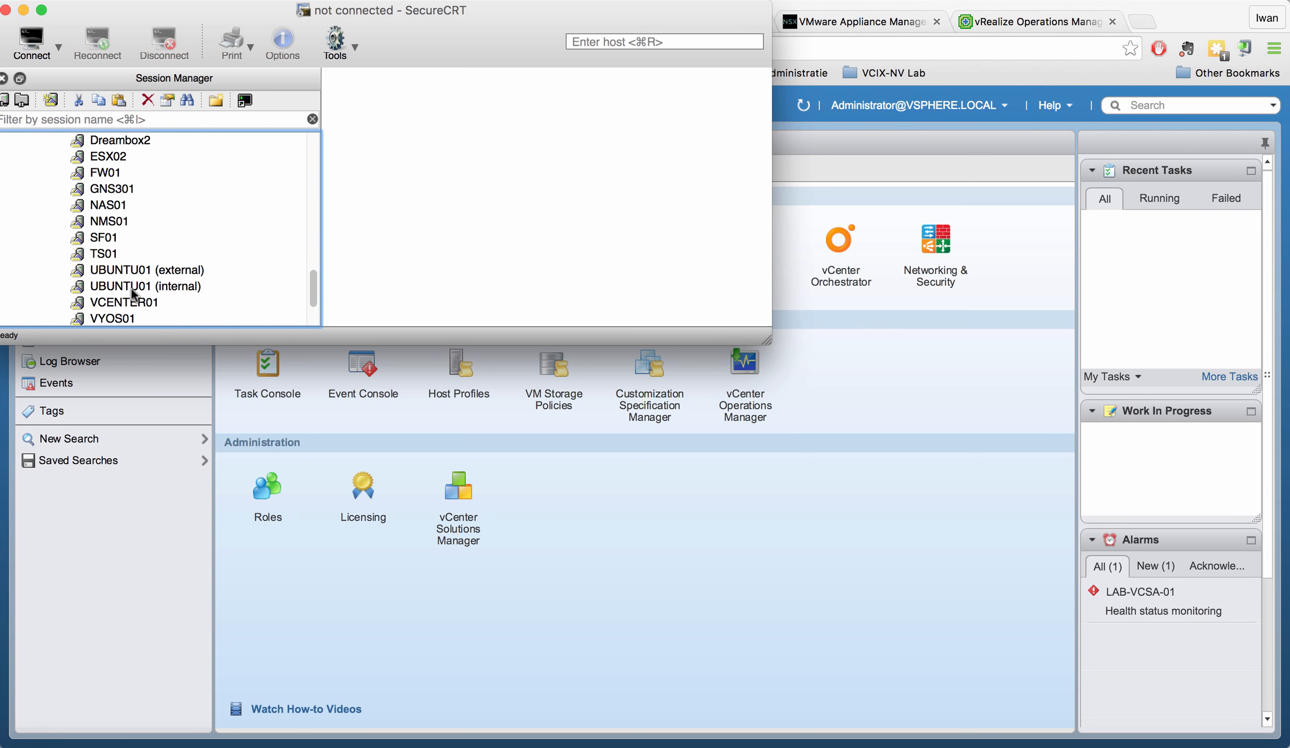
double_click(131, 289)
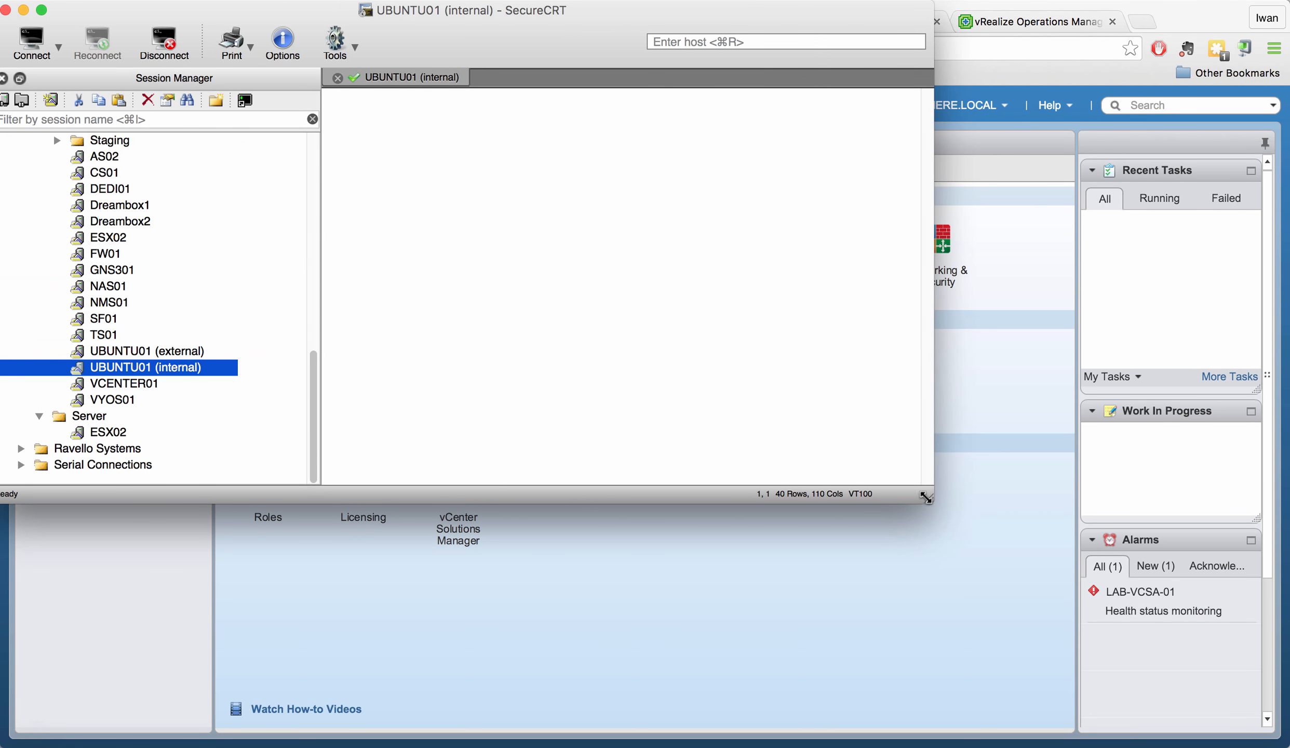
drag(926, 497, 980, 567)
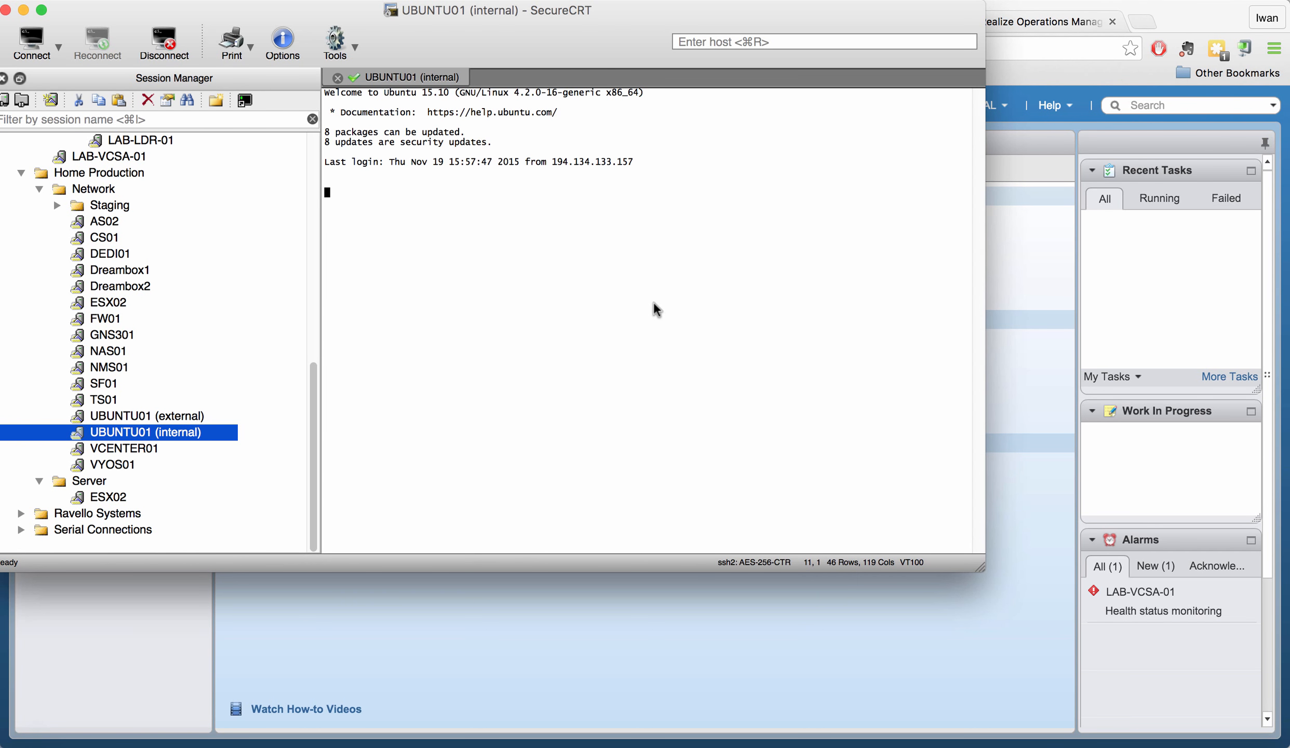
- Change to /var/log/remote/ and list its contents with ls -l
key(Return)
key(Return)
key(Return)
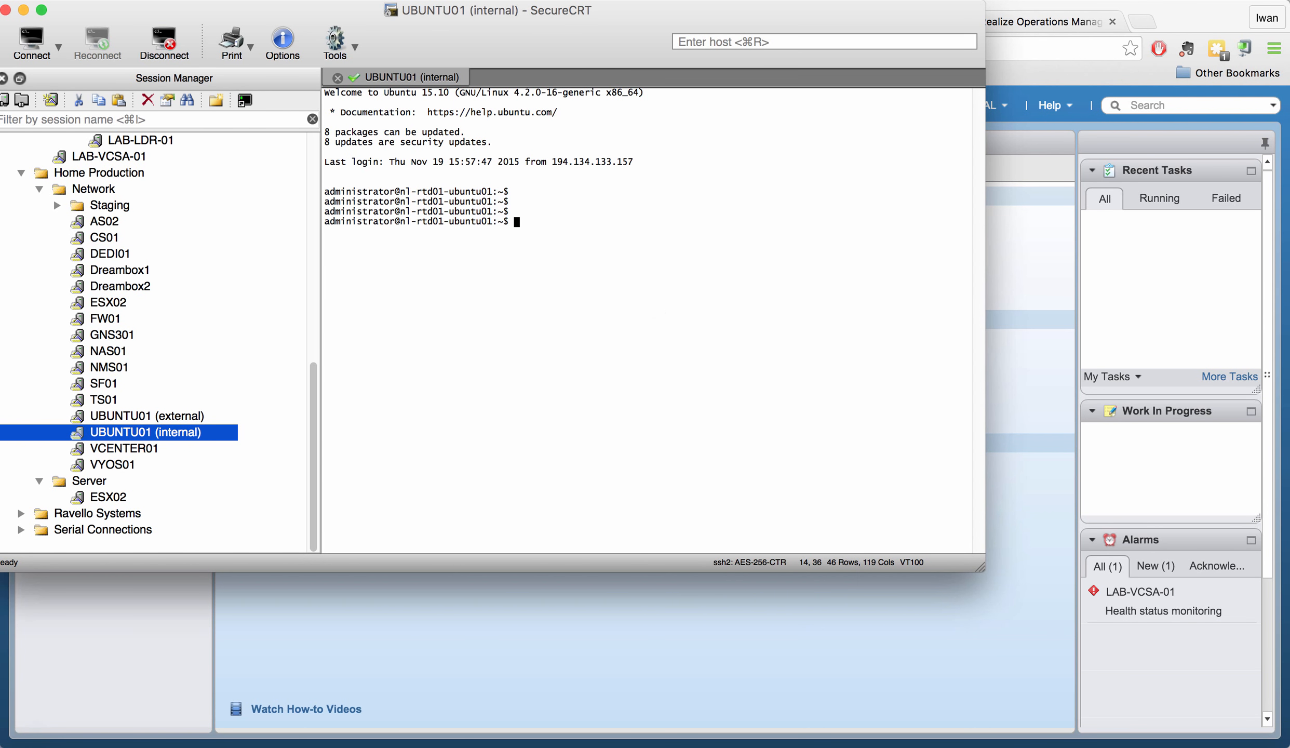
text(cd ../..)
key(Return)
text(cd /)
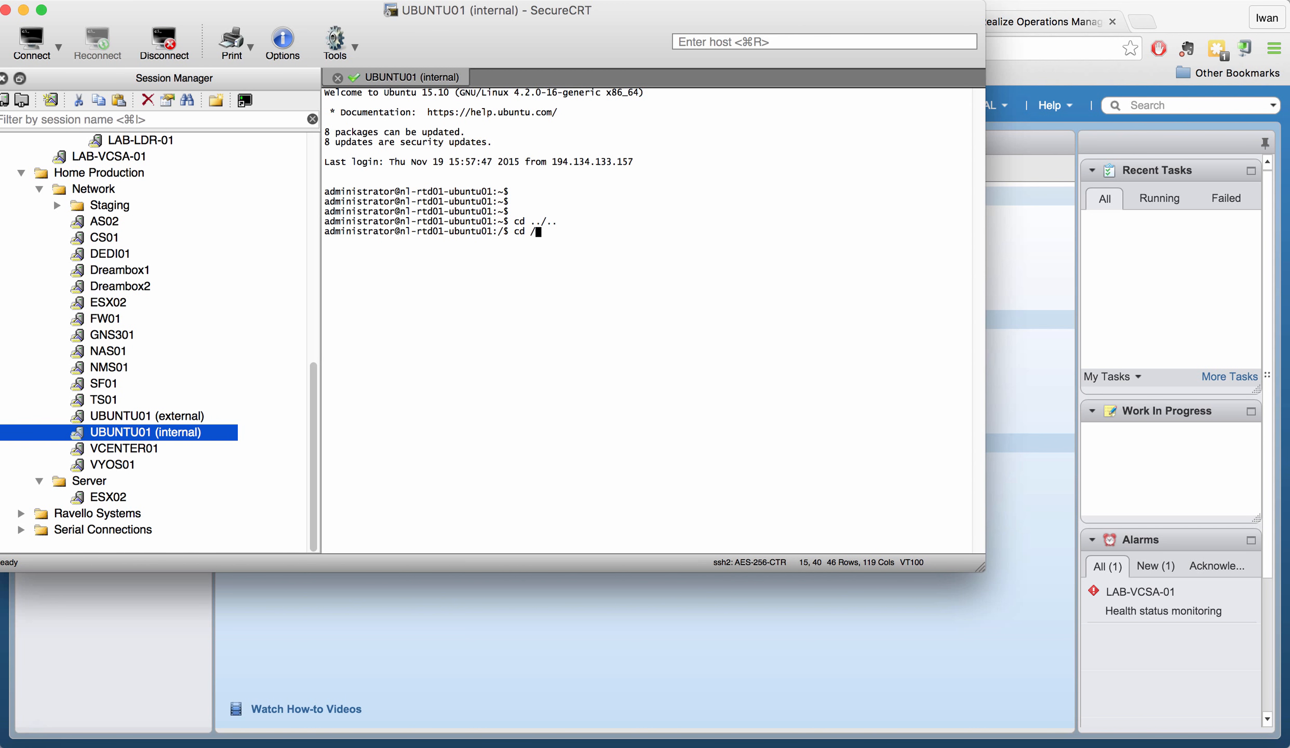
text(var/log/remote/)
key(Return)
text(ls -l)
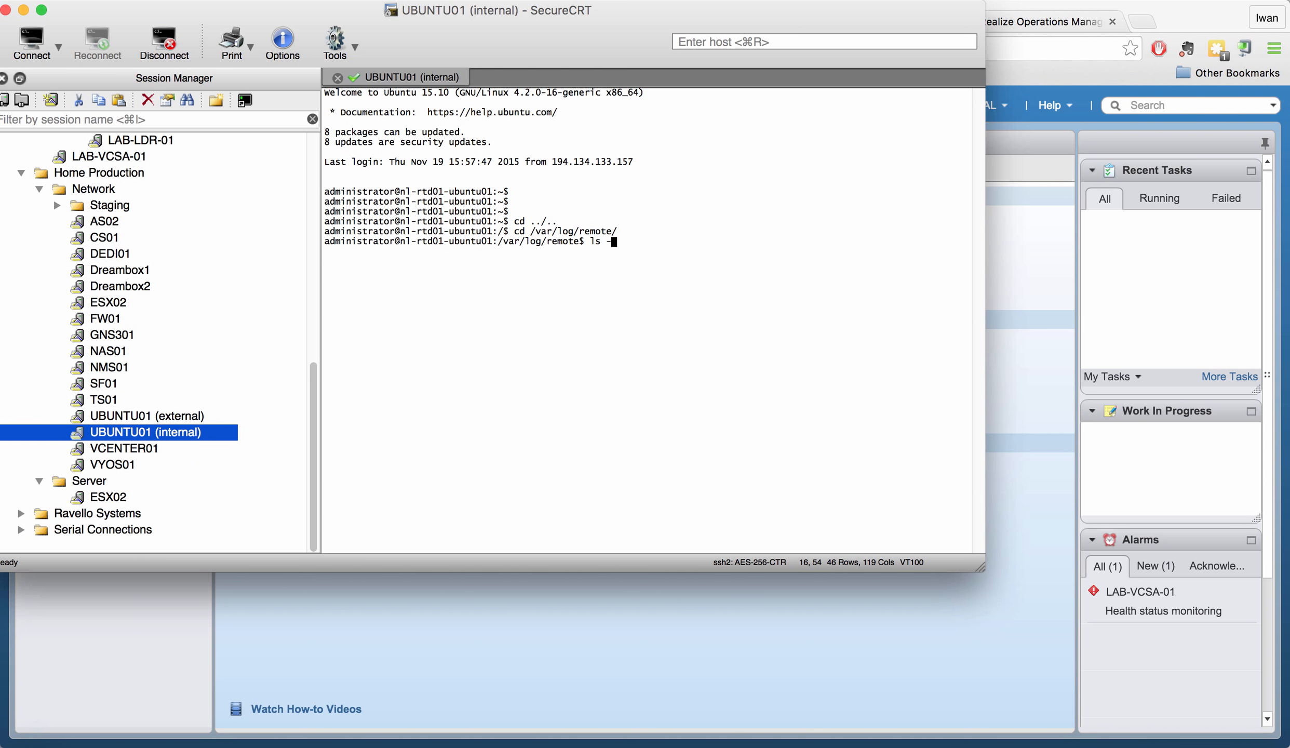
key(Return)
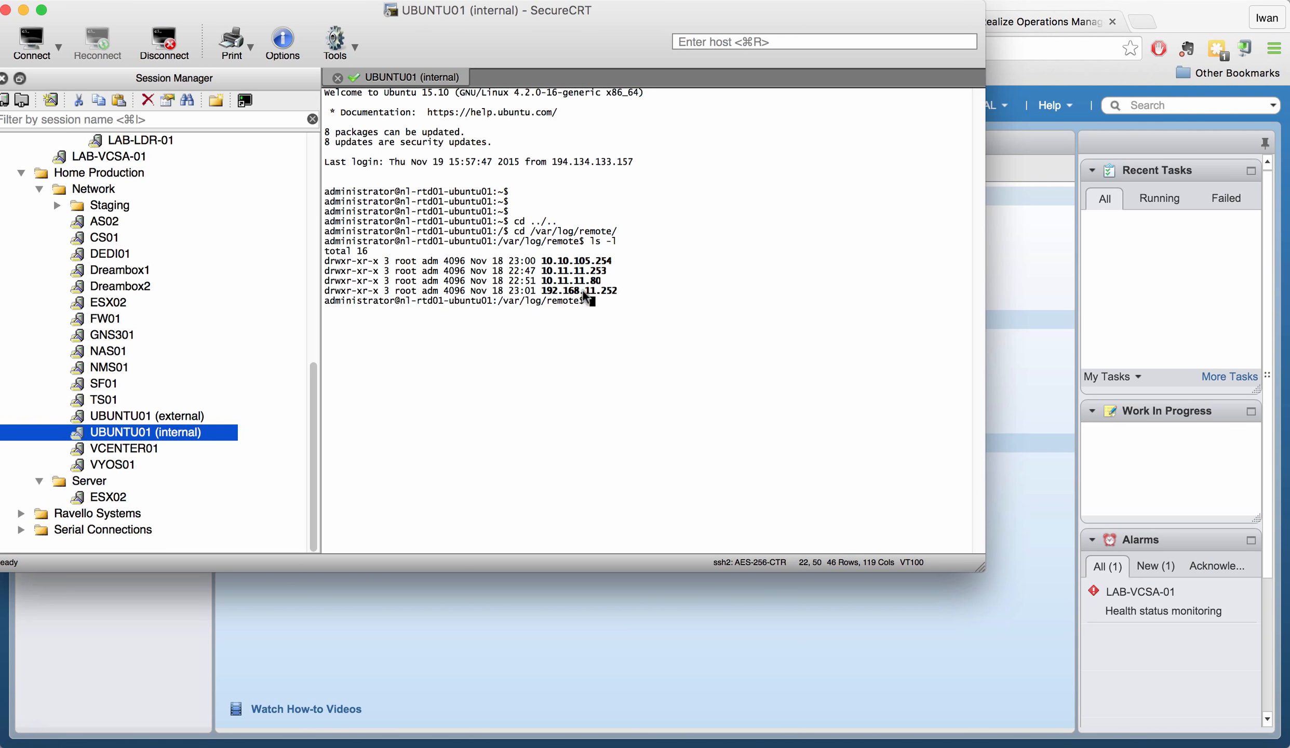
- Highlight the 10.11.11.80, 10.10.105.254 and 192.168.11.252 folder names in the listing
drag(602, 282, 540, 282)
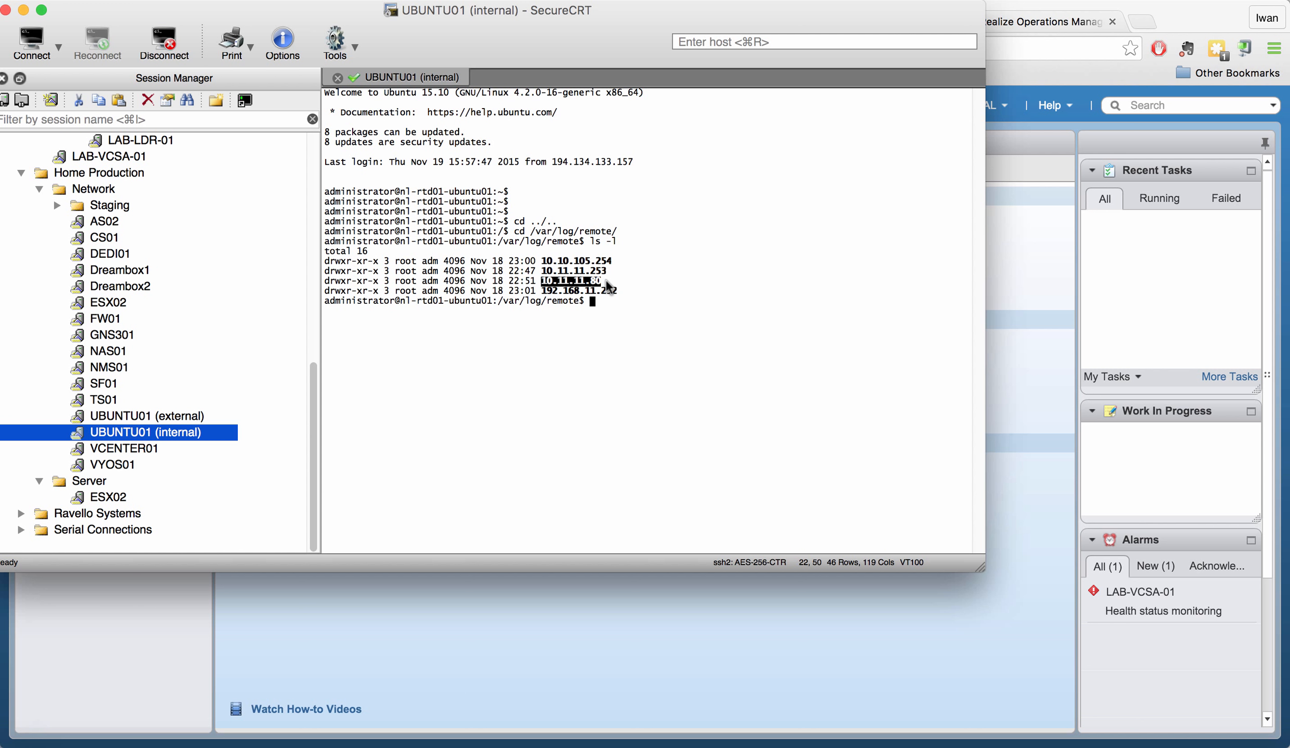
drag(612, 261, 537, 262)
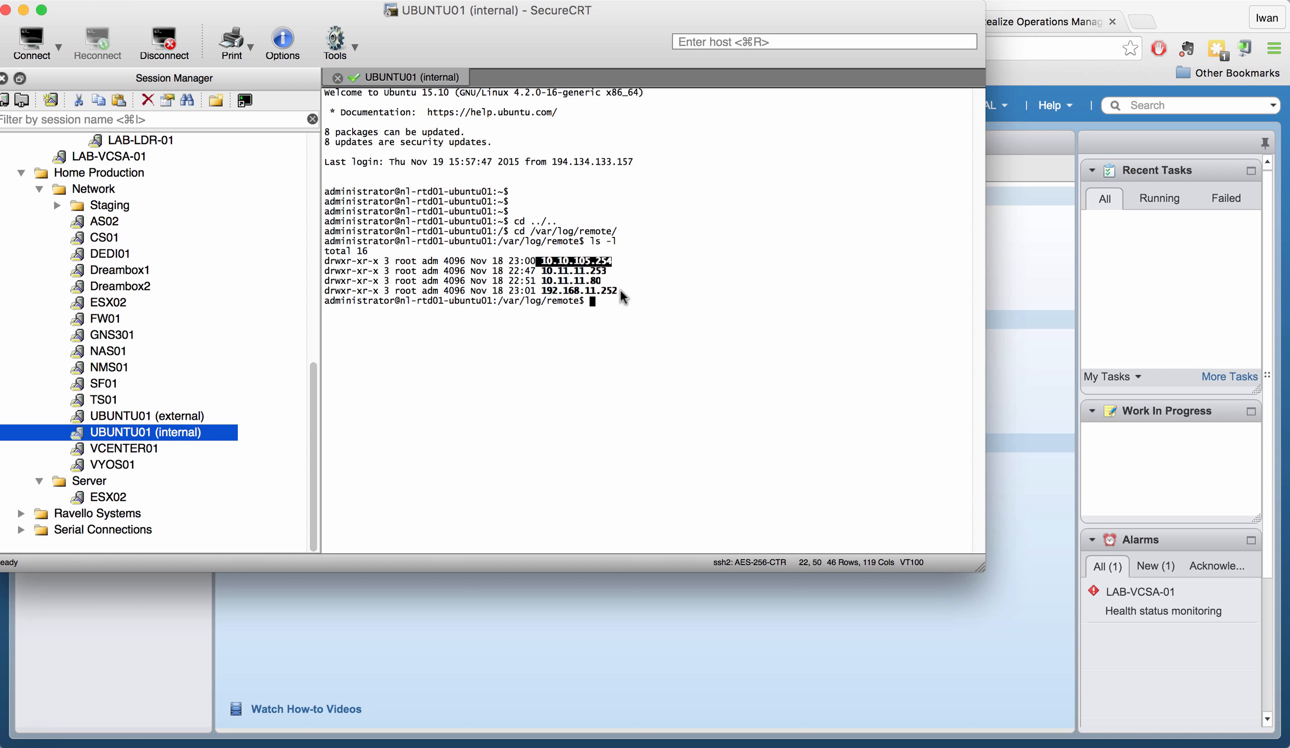
drag(619, 290, 541, 293)
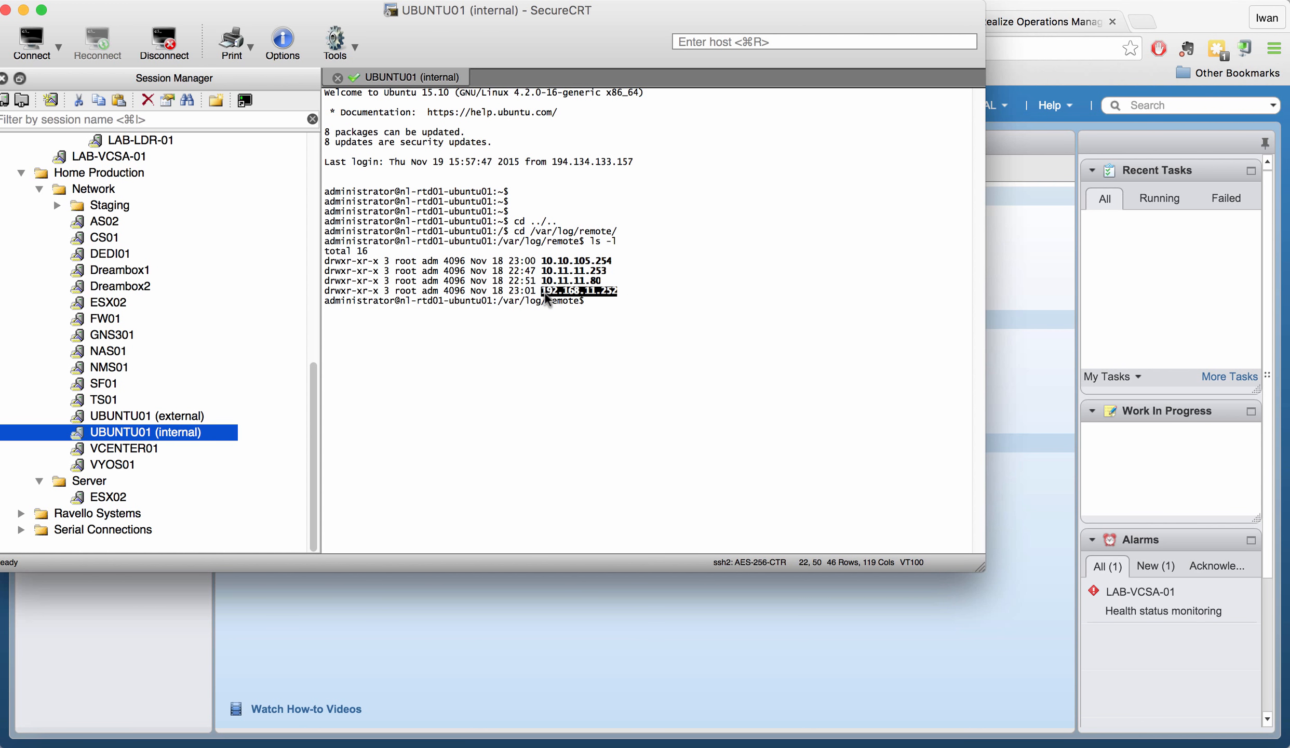
click(614, 349)
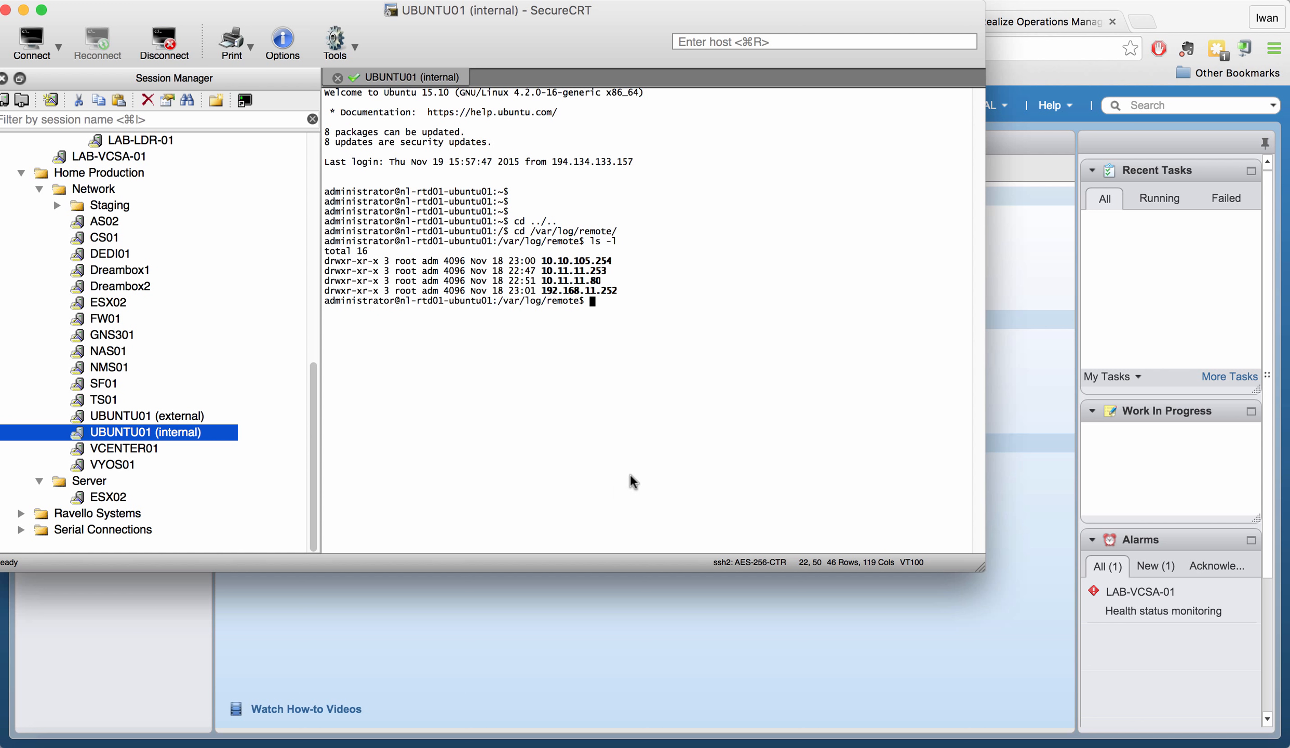
- Enter the 10.11.11.80/2015/11 log folder
drag(603, 281, 543, 280)
click(630, 307)
text(cd 10.11.11.80/)
key(Tab)
text(11/?2/)
key(BackSpace)
key(BackSpace)
key(BackSpace)
key(Return)
- List the daily logs 2015-11-18.txt to 2015-11-22.txt and begin the command more 2015-11-22
text(ls)
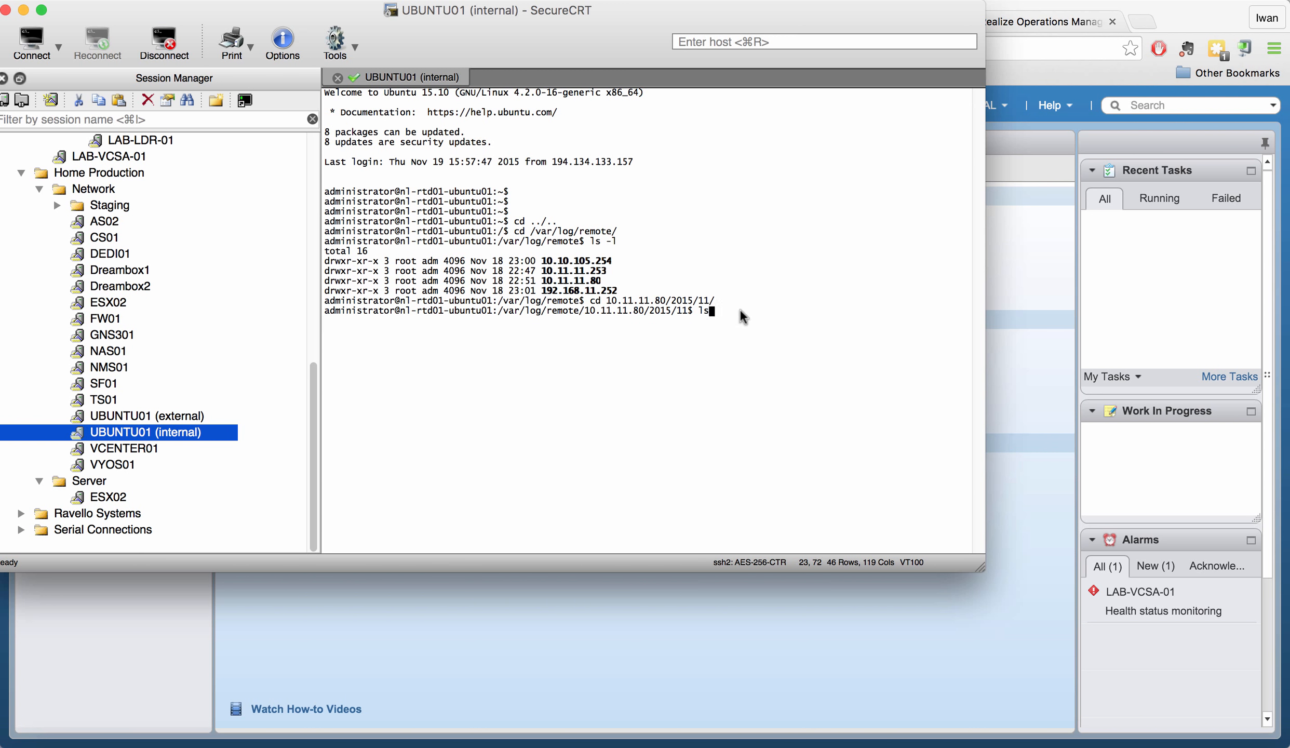
key(Return)
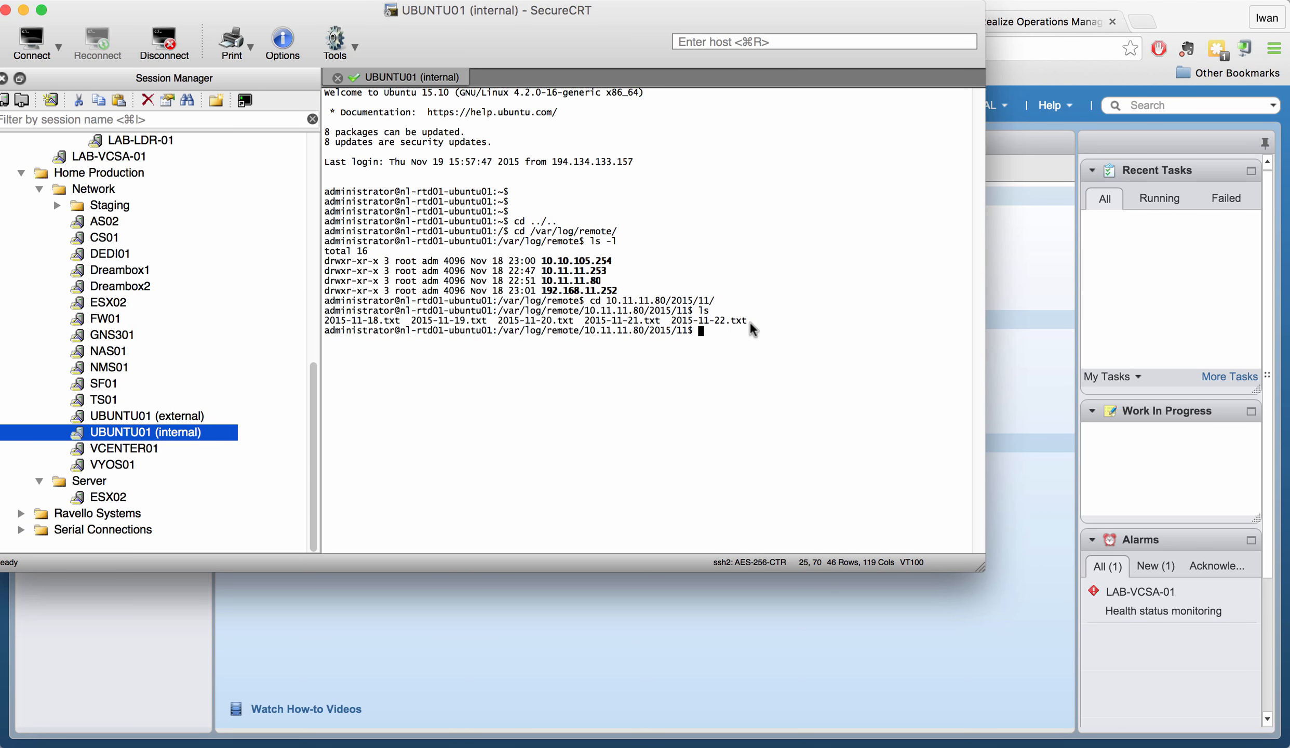
drag(748, 321, 423, 322)
click(789, 397)
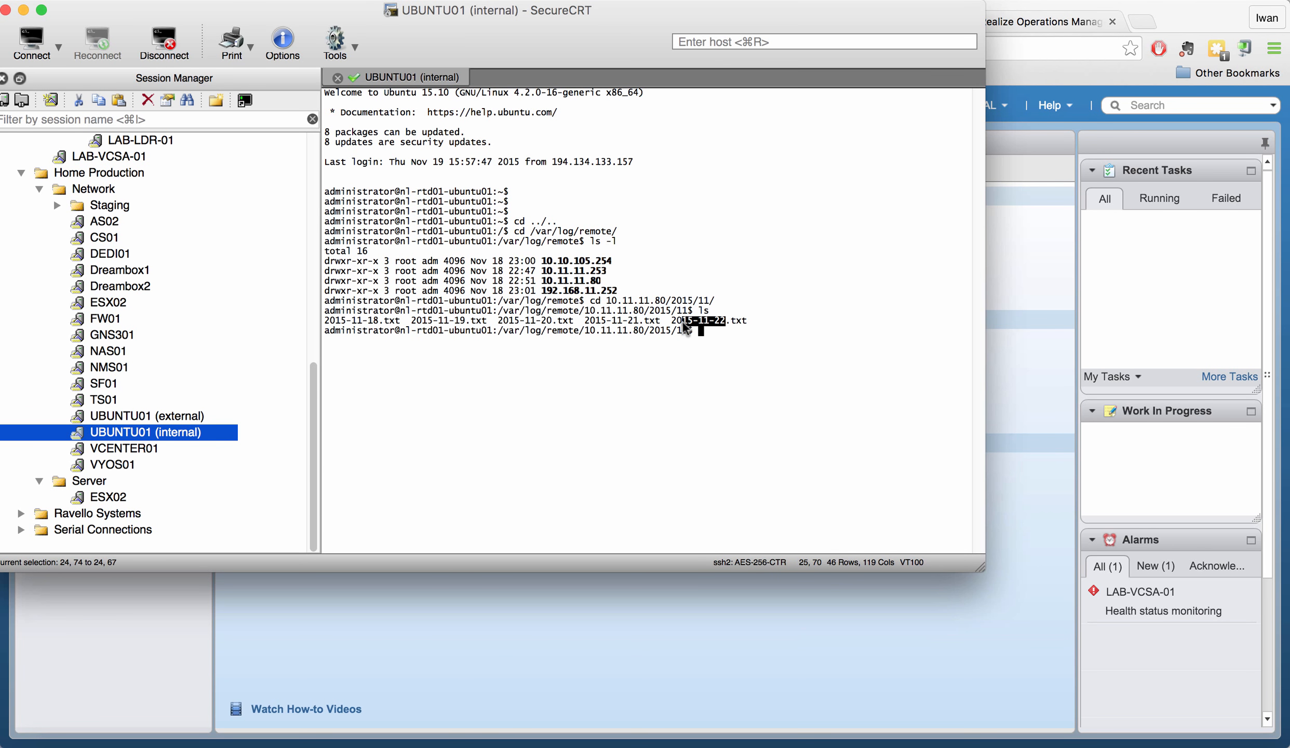
text(log/re)
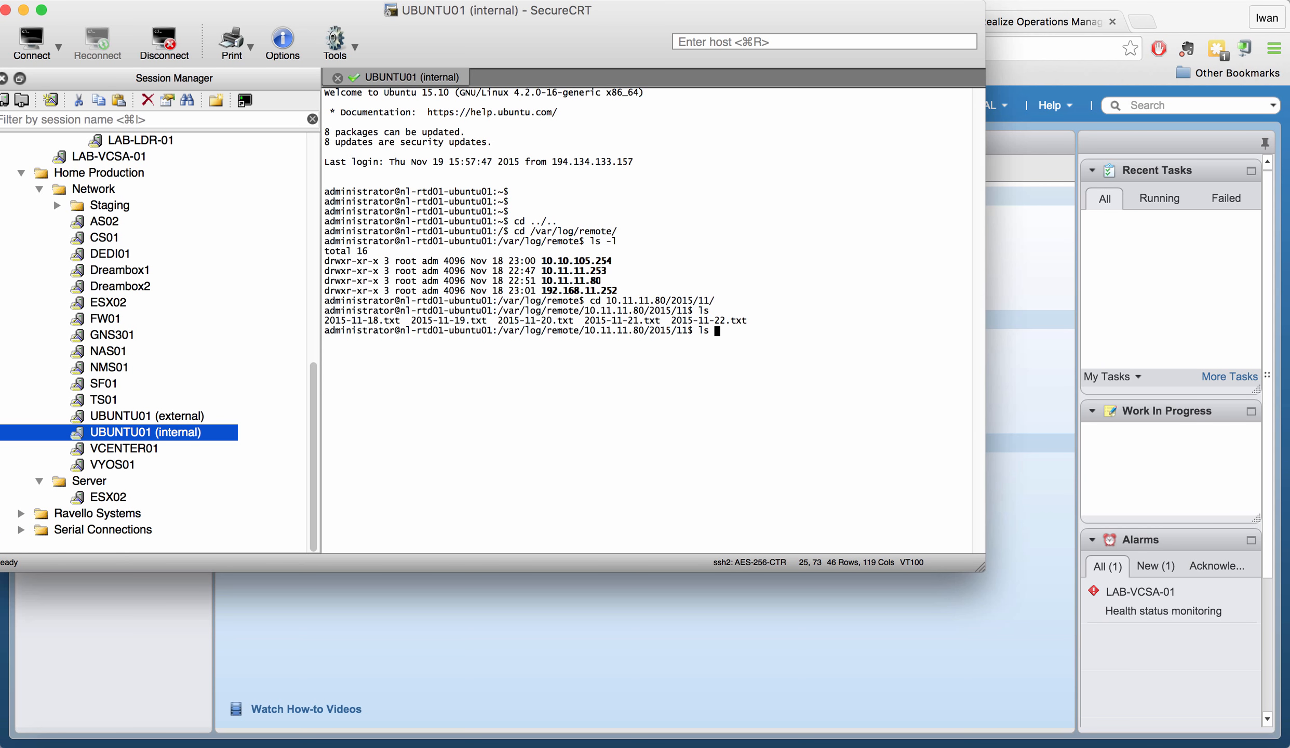
key(BackSpace)
key(BackSpace)
text(more 2015-11-22)
- Page through the 2015-11-22.txt NSX Manager log with more
key(Tab)
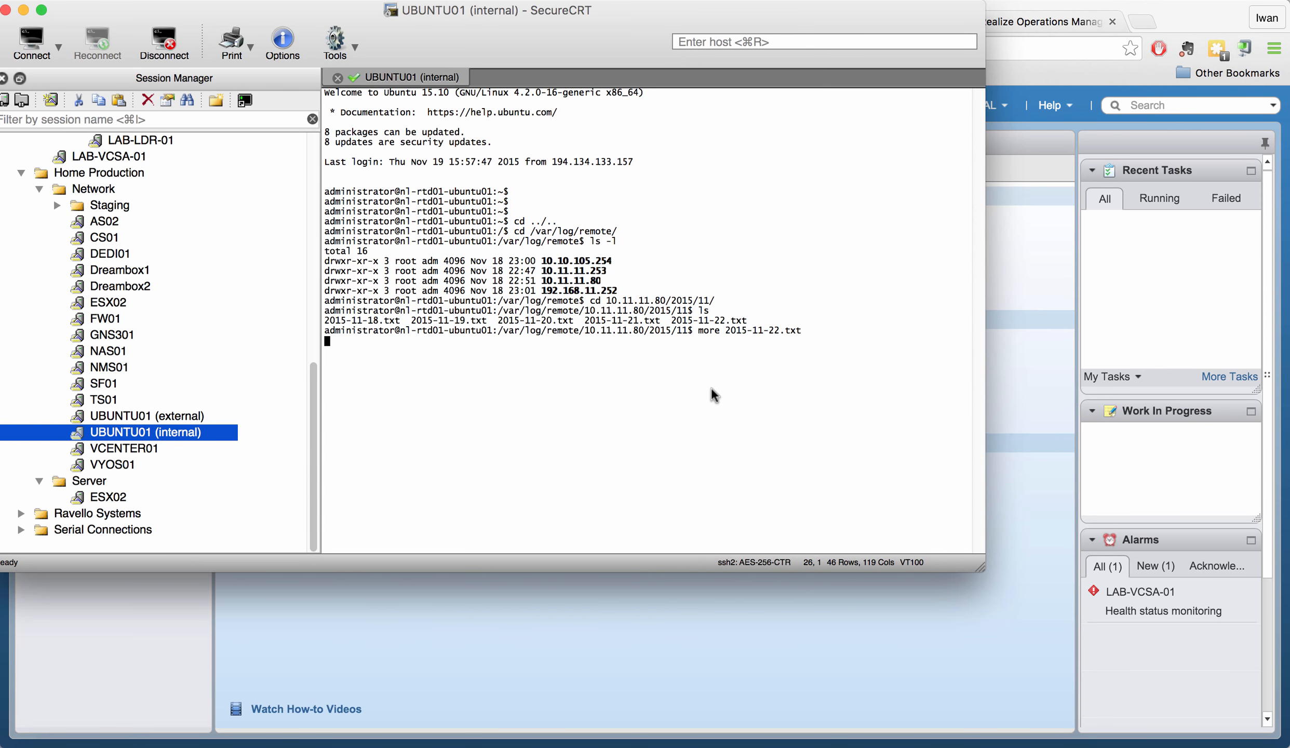
key(Return)
key(Return)
key(Return)
key(Return)
key(Return)
key(Return)
key(Return)
key(Return)
key(Return)
key(Return)
key(Return)
key(Return)
key(Return)
key(Return)
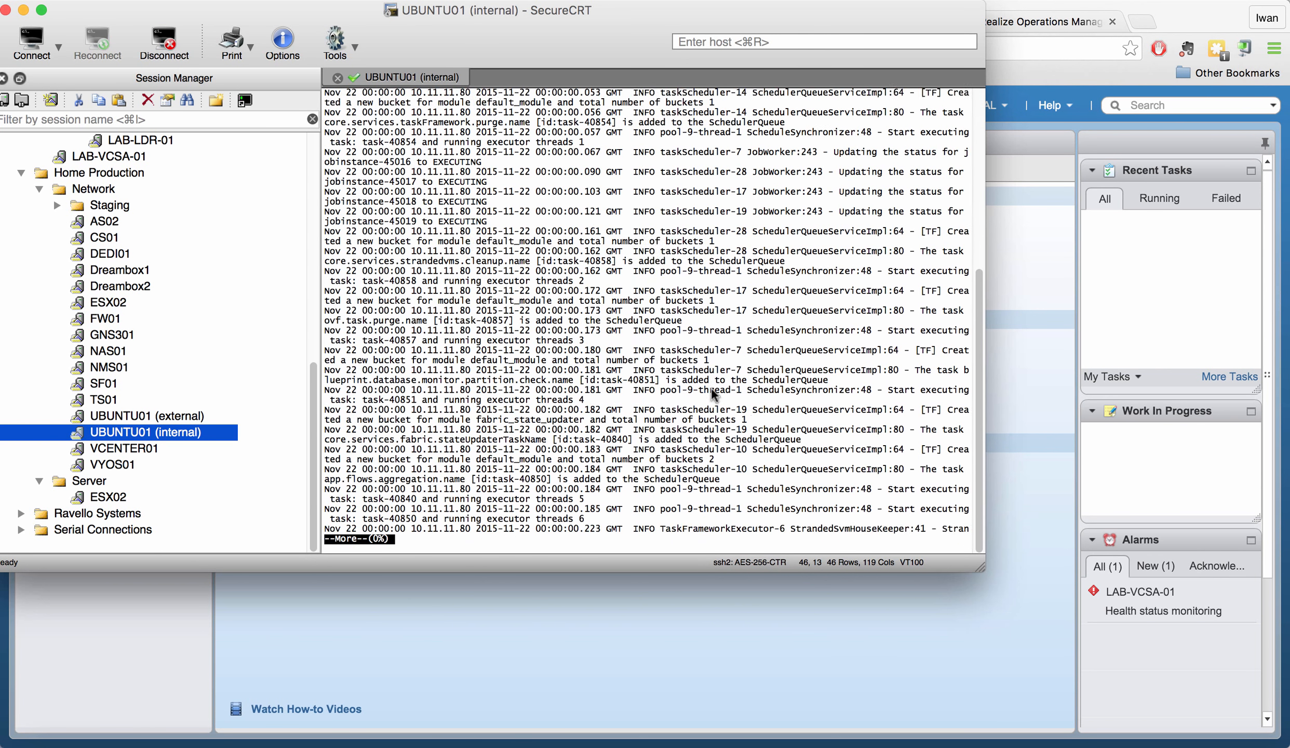
key(space)
key(space)
key(space)
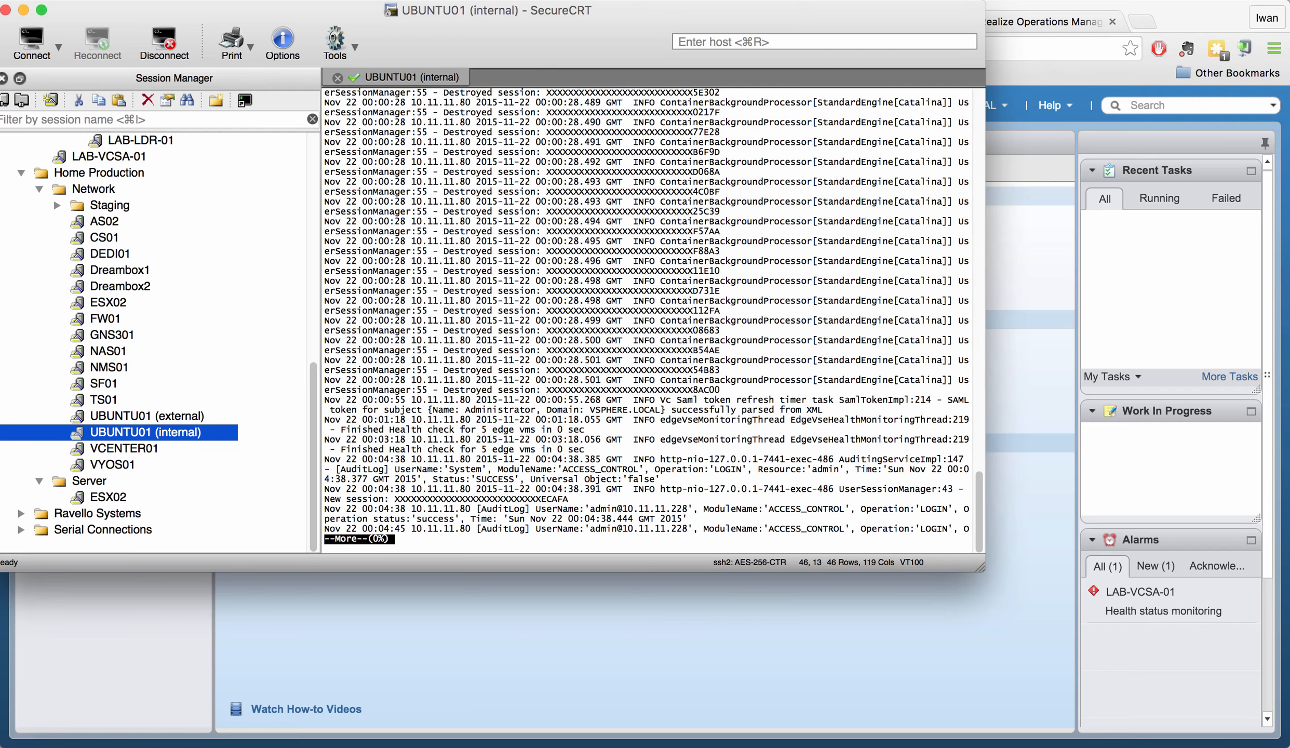
key(space)
key(space)
key(space)
key(space)
key(space)
key(space)
key(space)
key(space)
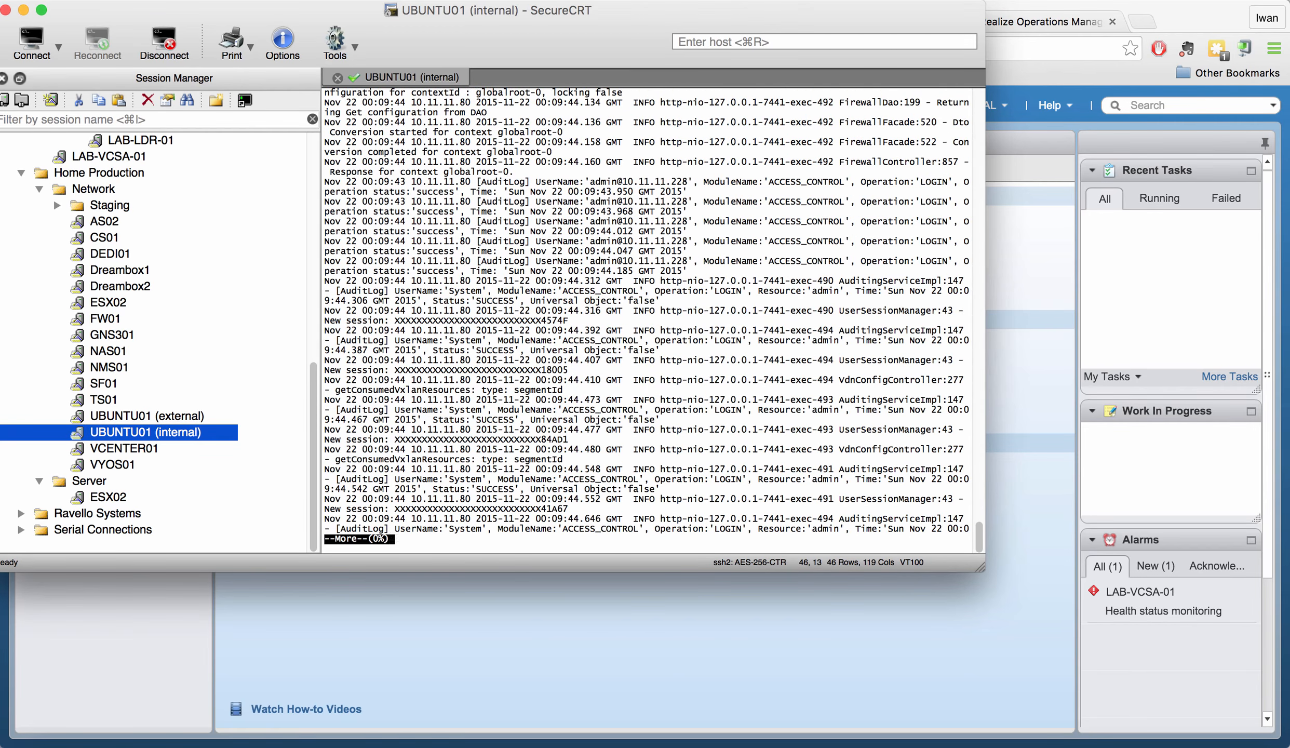
key(space)
key(space)
key(space)
key(space)
key(space)
key(space)
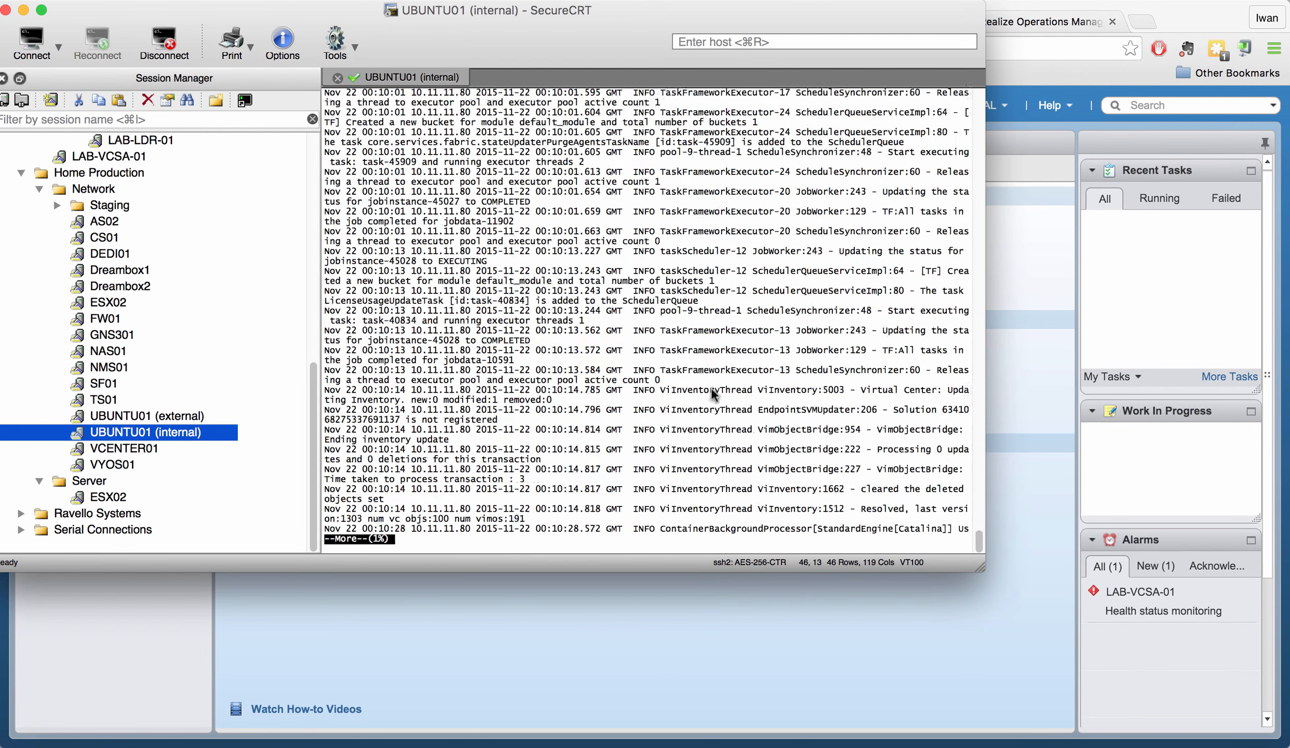
- Quit the pager, list the log files with sizes, and return to the vSphere Web Client
text(qls)
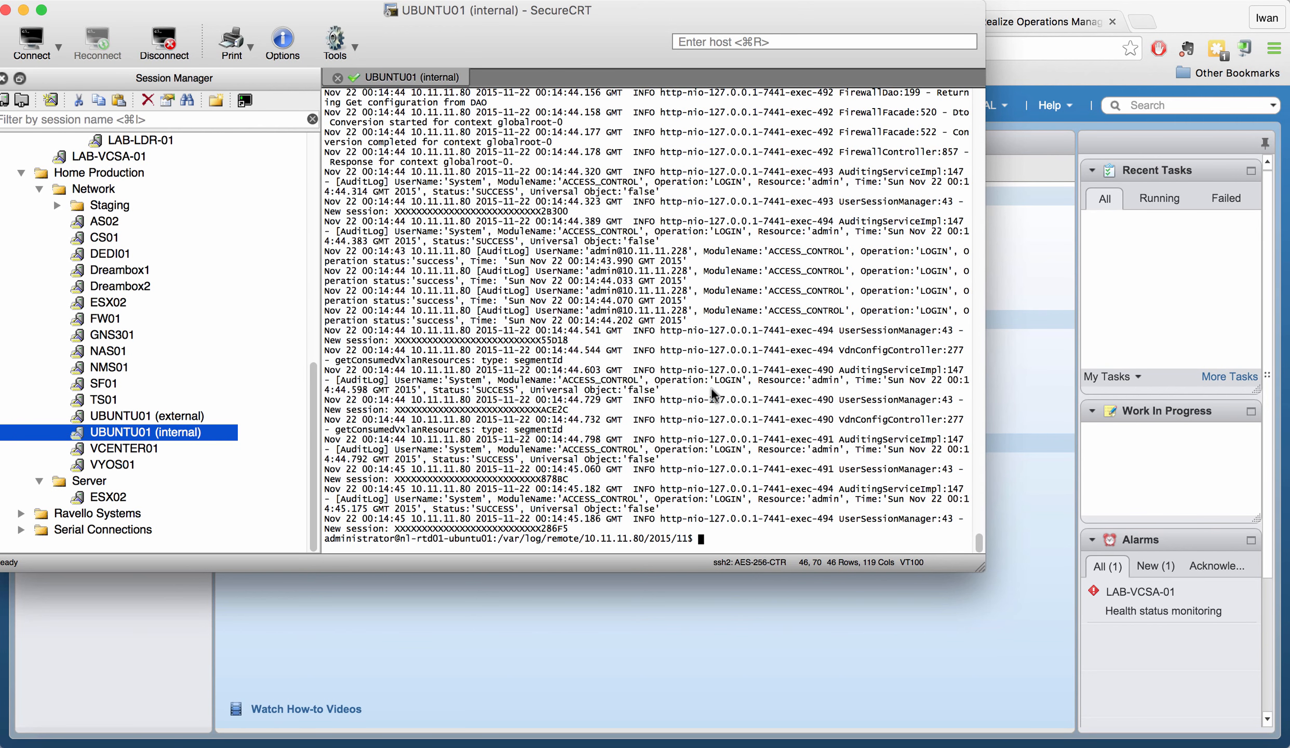
text( -l)
key(Return)
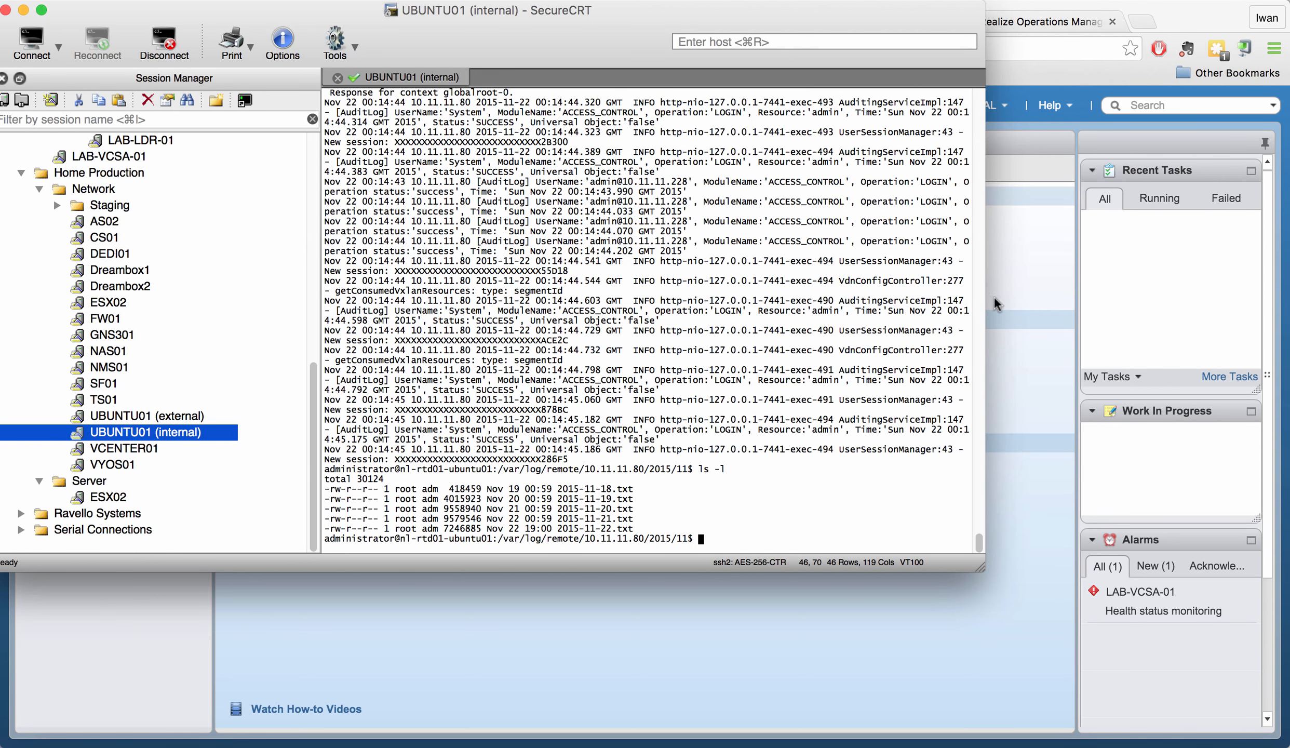
click(1023, 296)
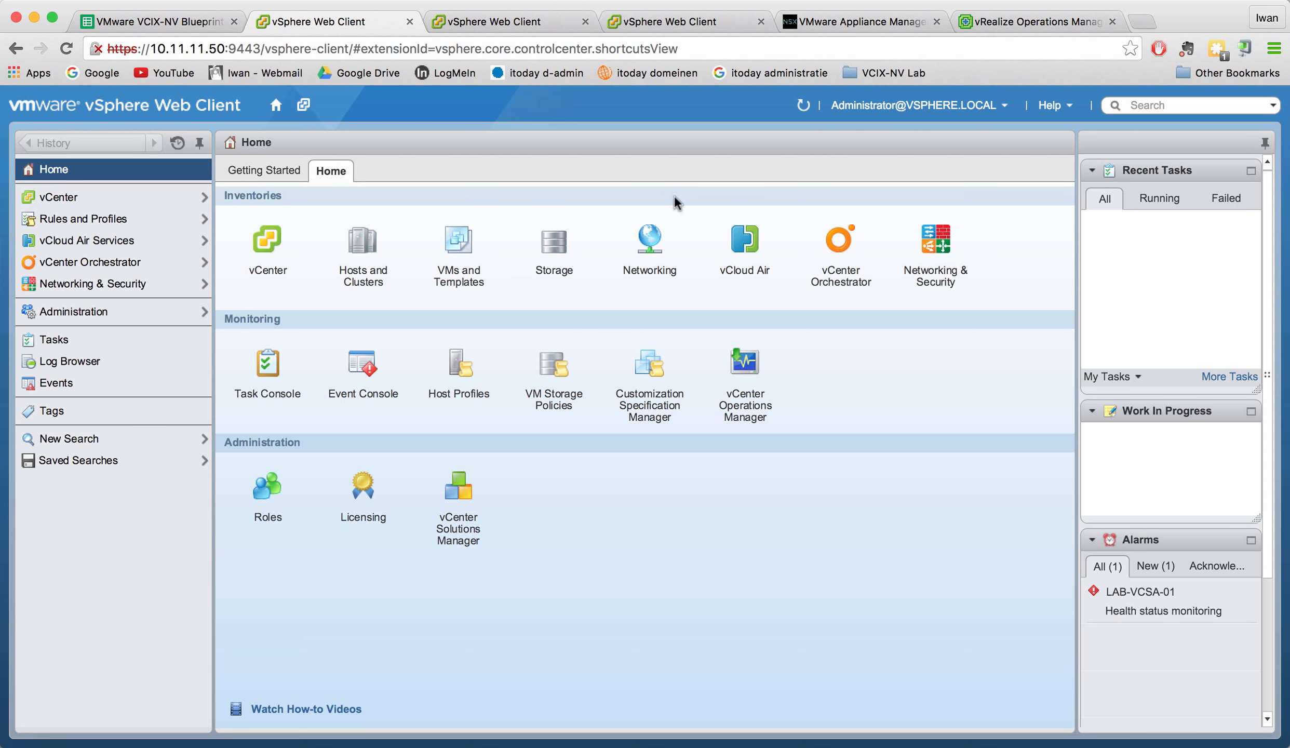
- Log into NSX Manager appliance management as admin with the account password and open Manage Appliance Settings
click(835, 24)
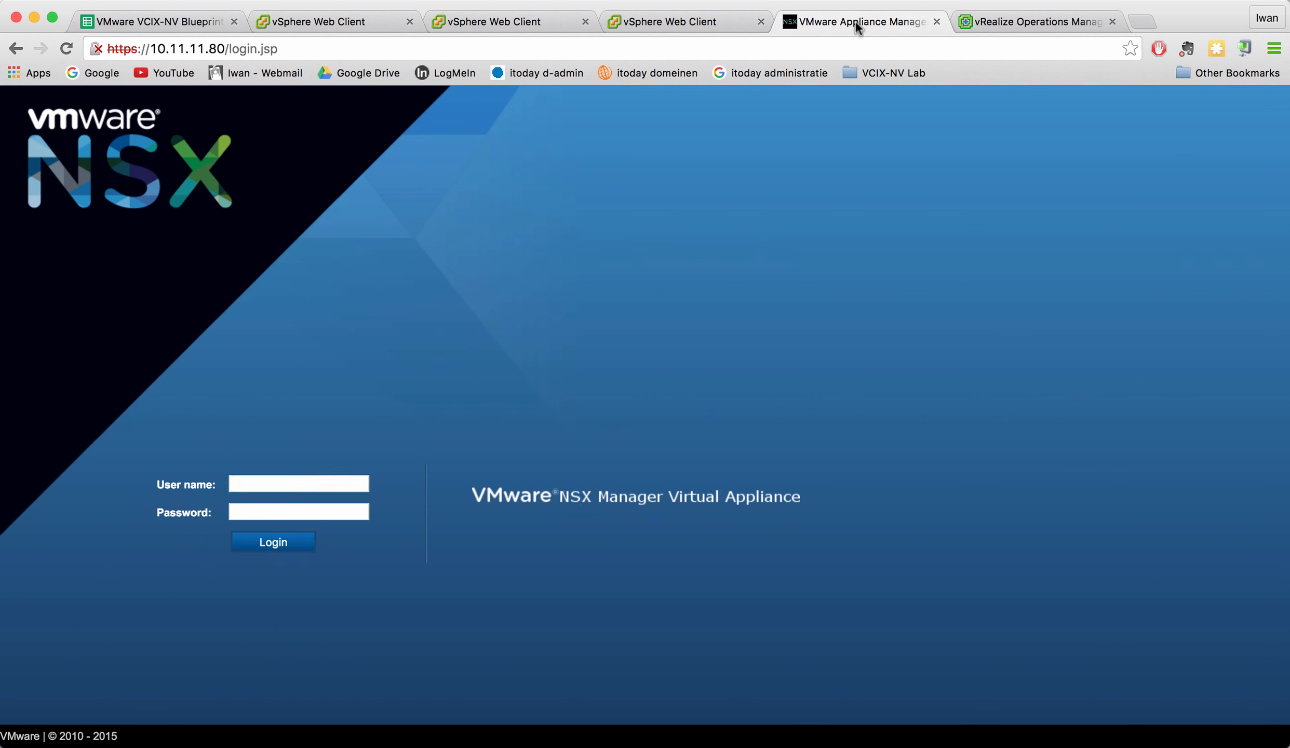
text(admin)
key(Tab)
text(VMware1!!Mware1!)
key(Return)
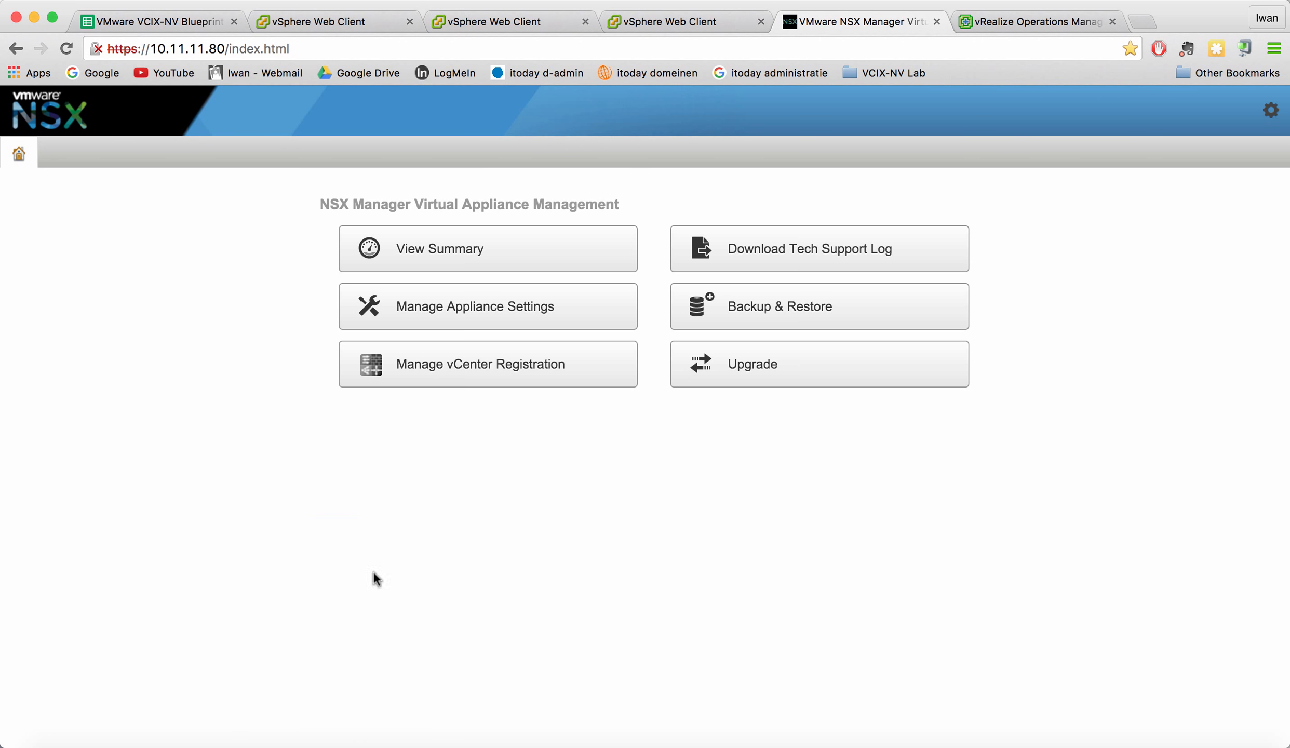
click(435, 310)
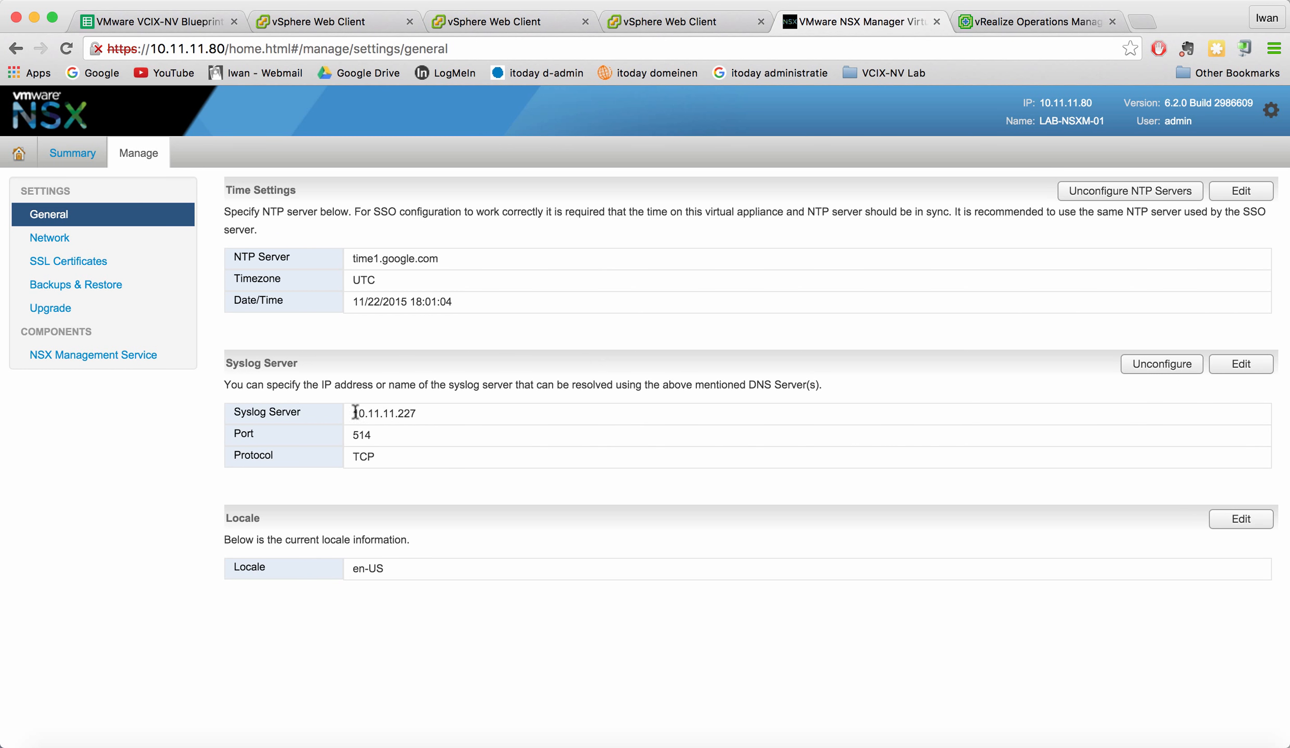
- Point out the syslog server 10.11.11.227 and TCP protocol values in General settings
drag(356, 412, 426, 411)
click(361, 440)
double_click(365, 456)
- Review the Syslog Server editor's protocol list and cancel, leaving TCP unchanged
click(1241, 366)
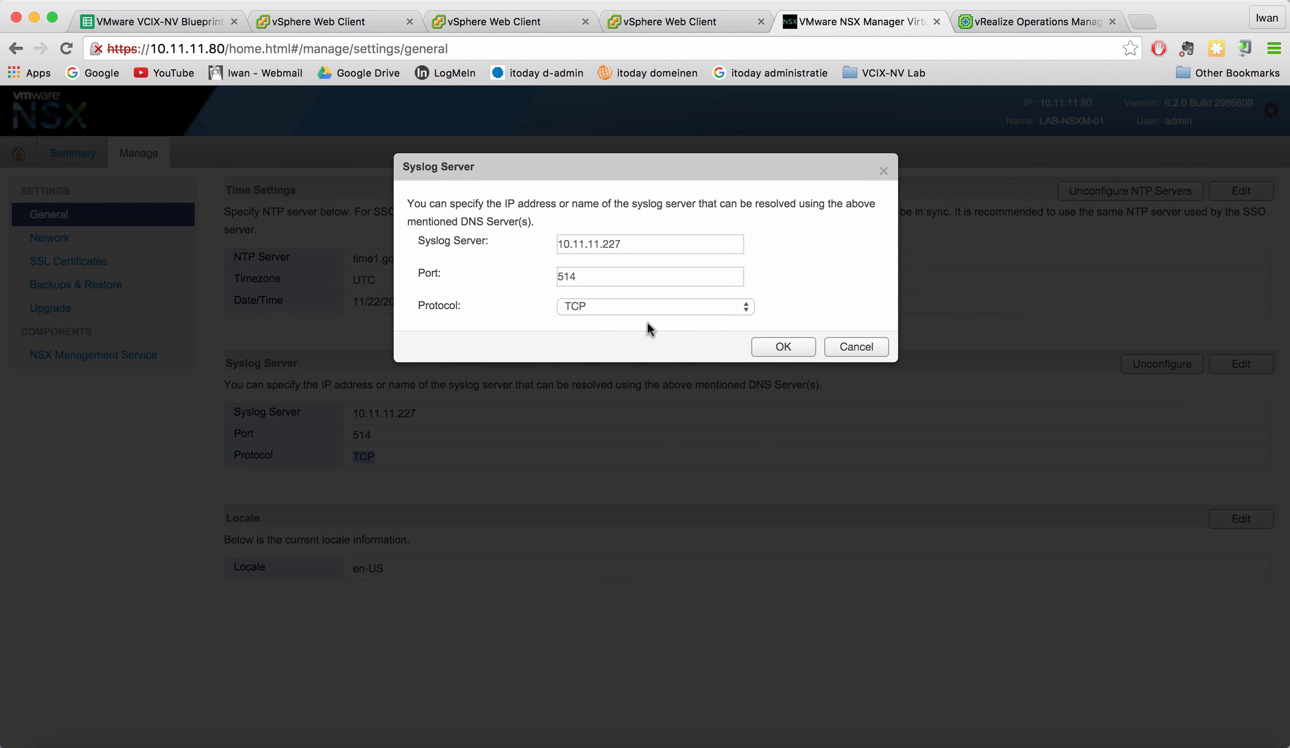
click(746, 308)
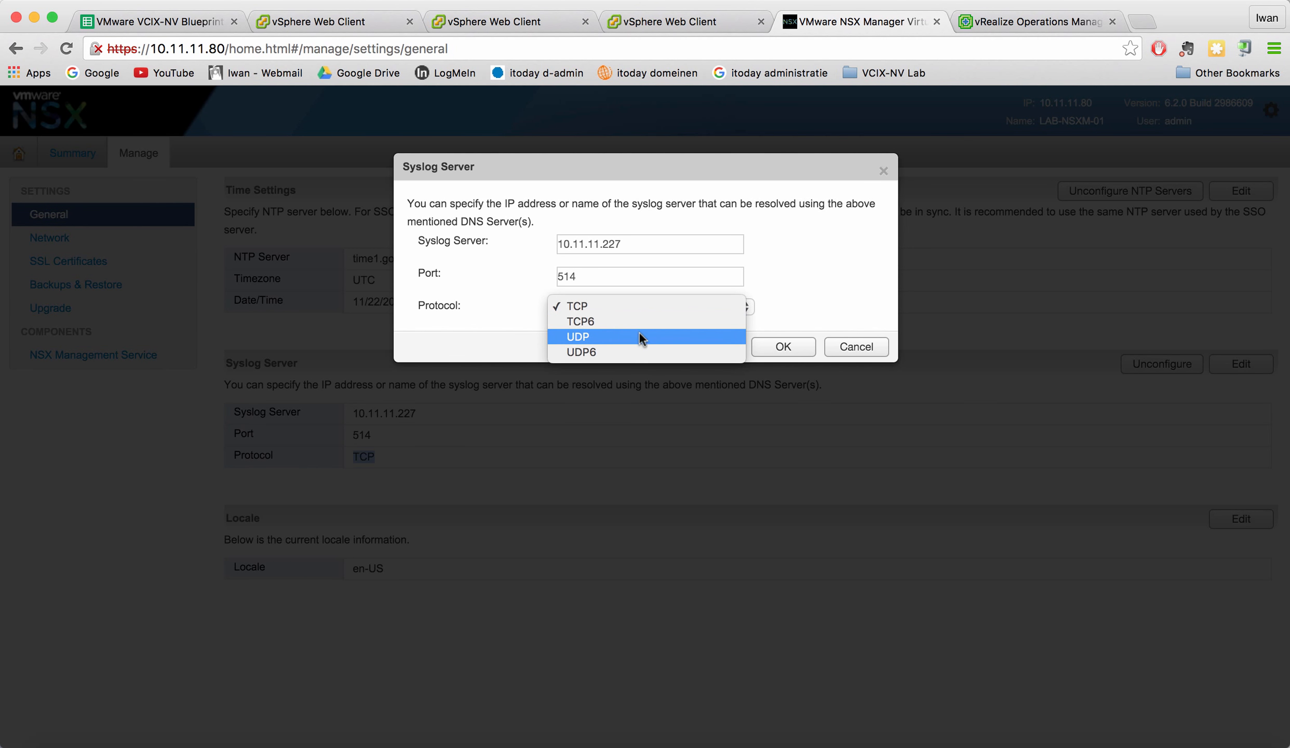
click(873, 302)
click(856, 347)
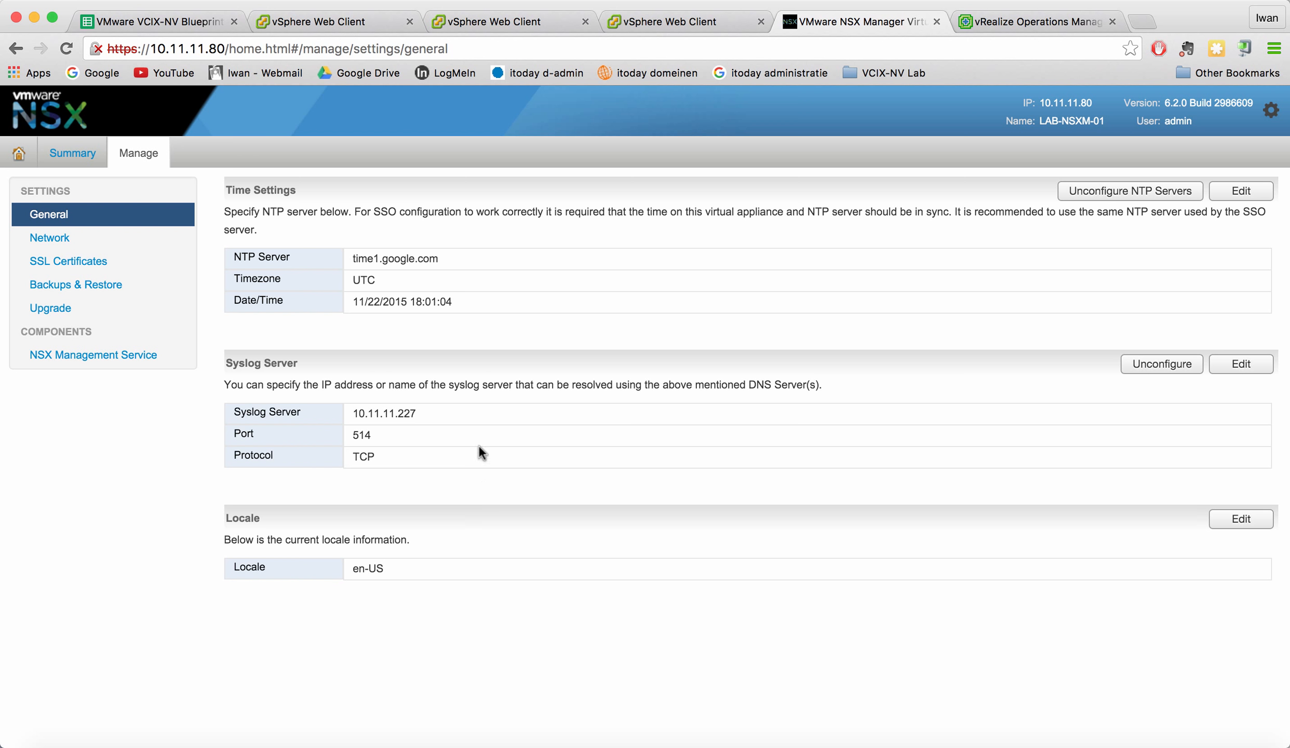
- Go back up to /var/log/remote in the Ubuntu terminal and list its folders
click(262, 743)
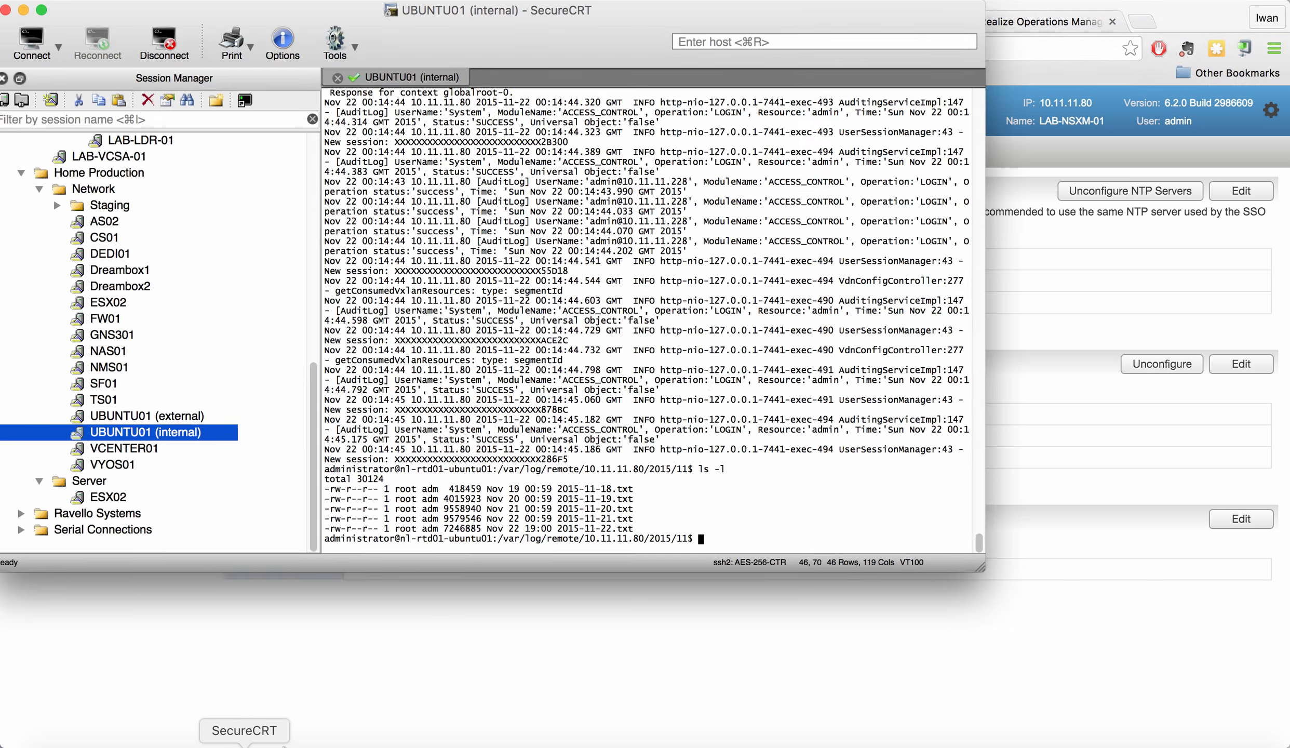
key(Return)
key(Return)
text(cd ../..)
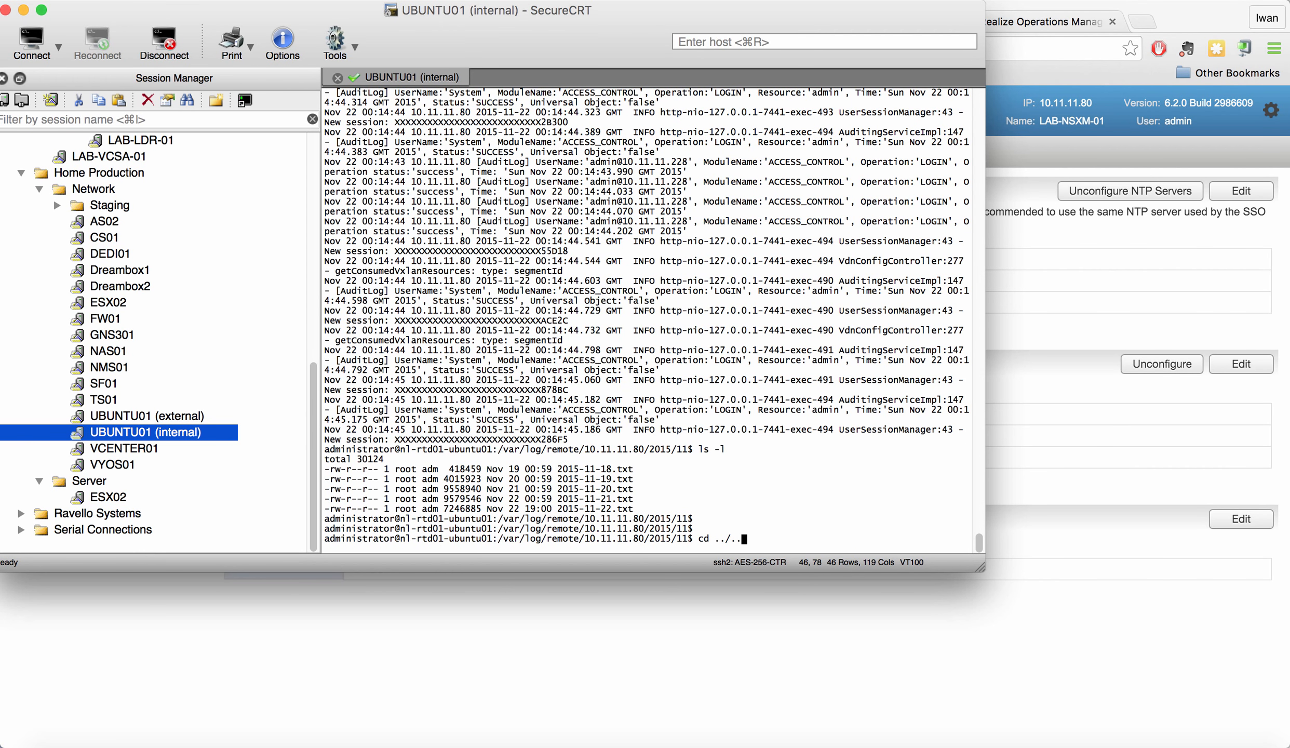
key(Return)
key(Up)
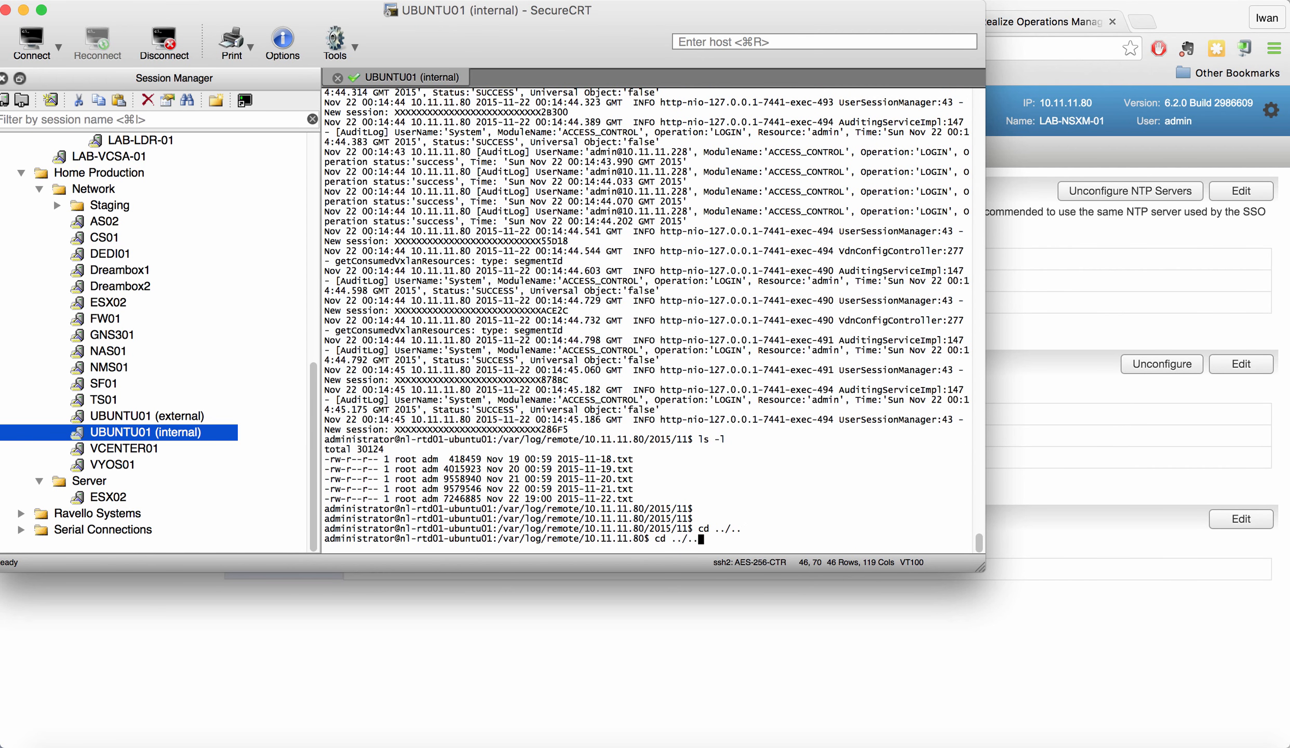
key(BackSpace)
key(BackSpace)
key(BackSpace)
key(Return)
text(ls)
key(Return)
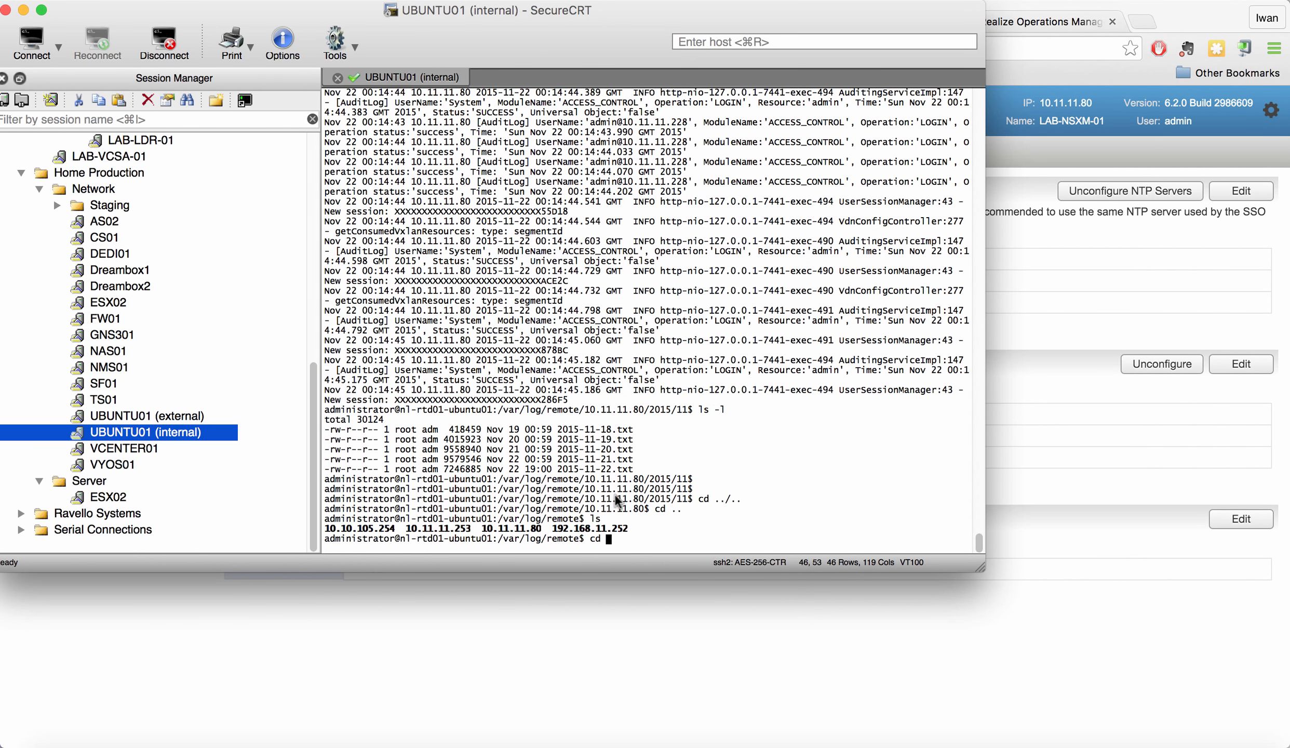
- Enter the 10.10.105.254 folder and list its contents
drag(394, 530, 327, 536)
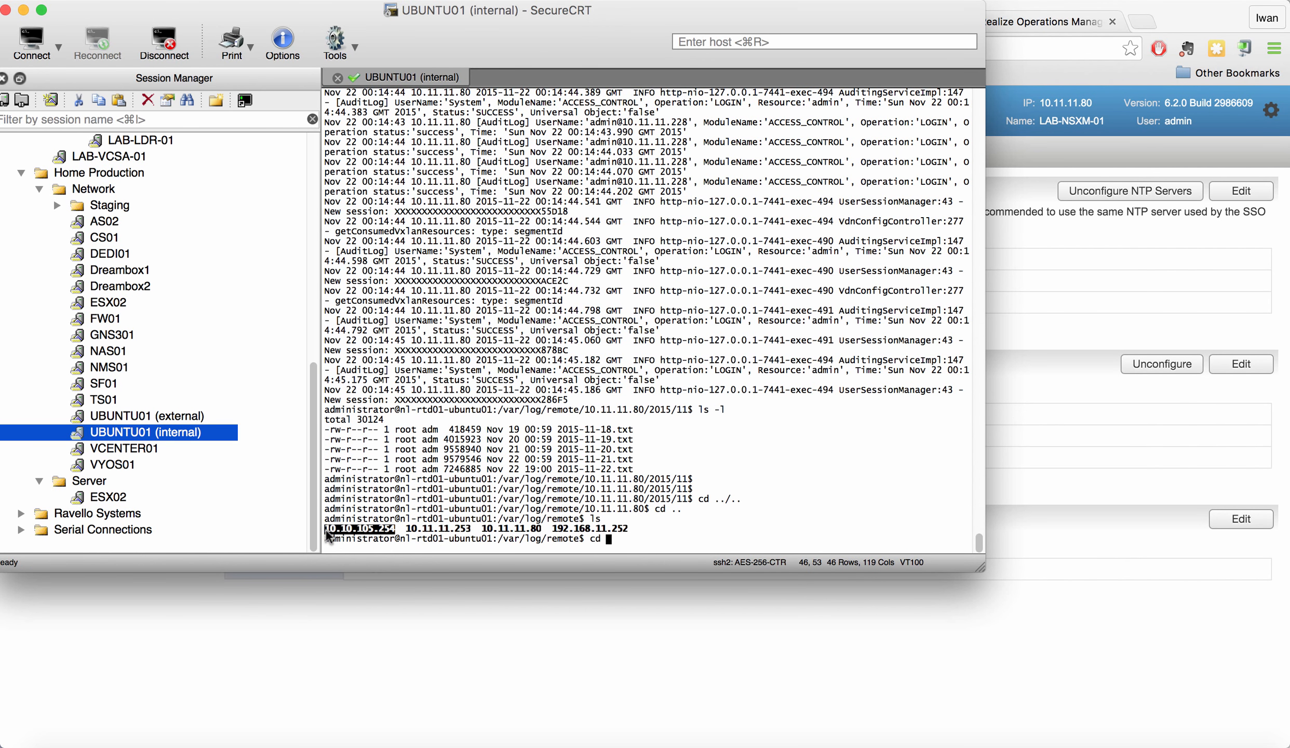
text(0.10.105.254)
key(Return)
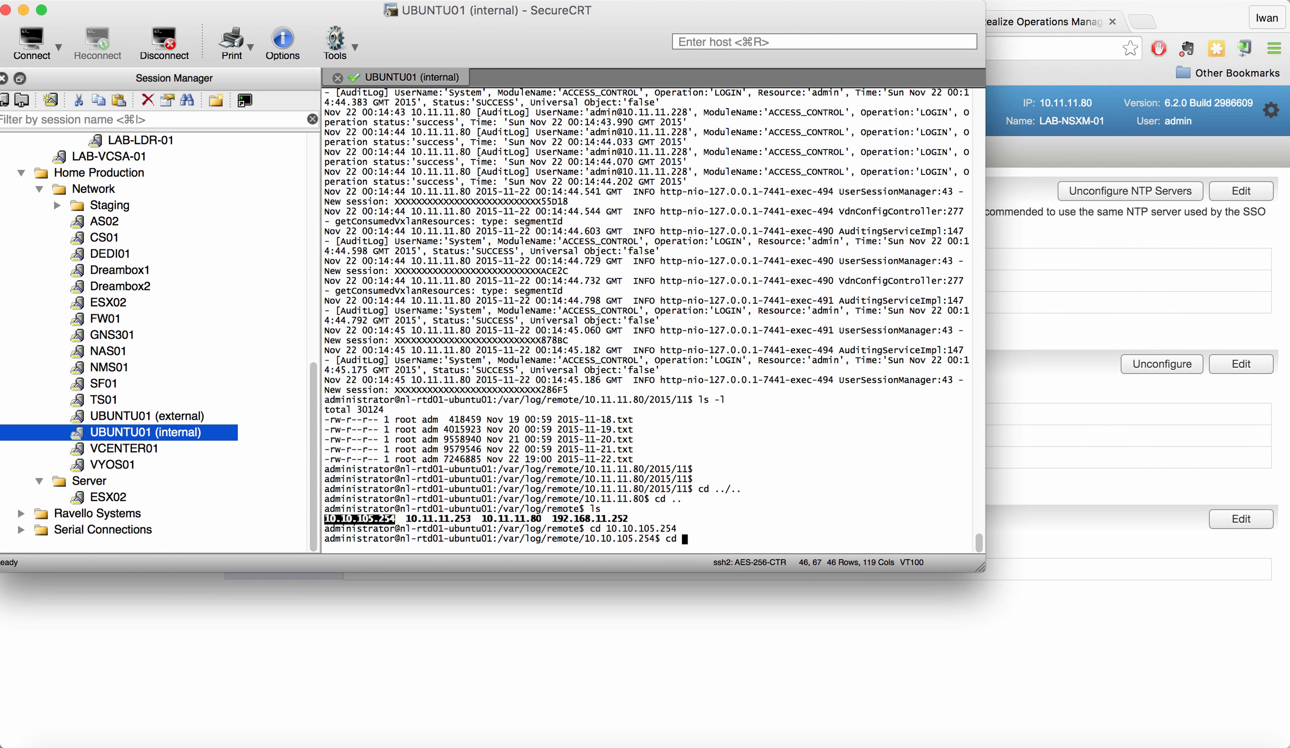
text(cd 11)
key(Return)
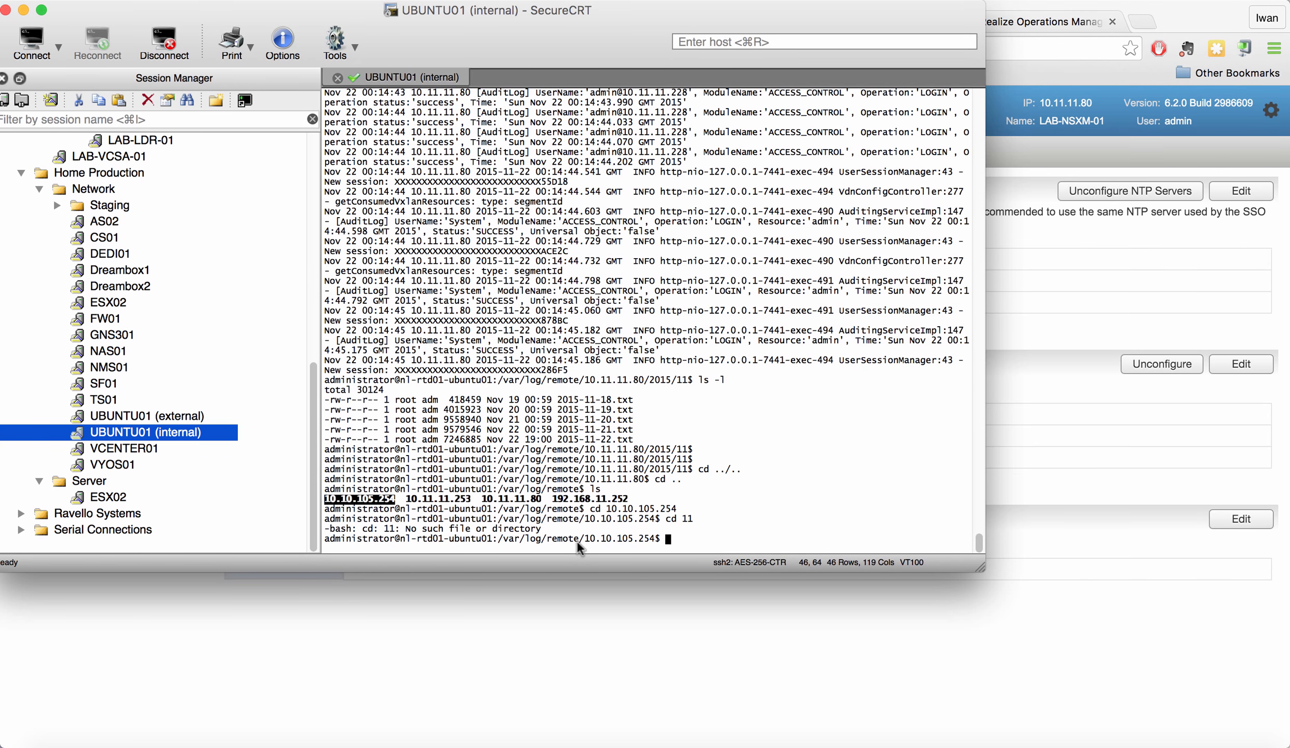
text(ls)
key(Return)
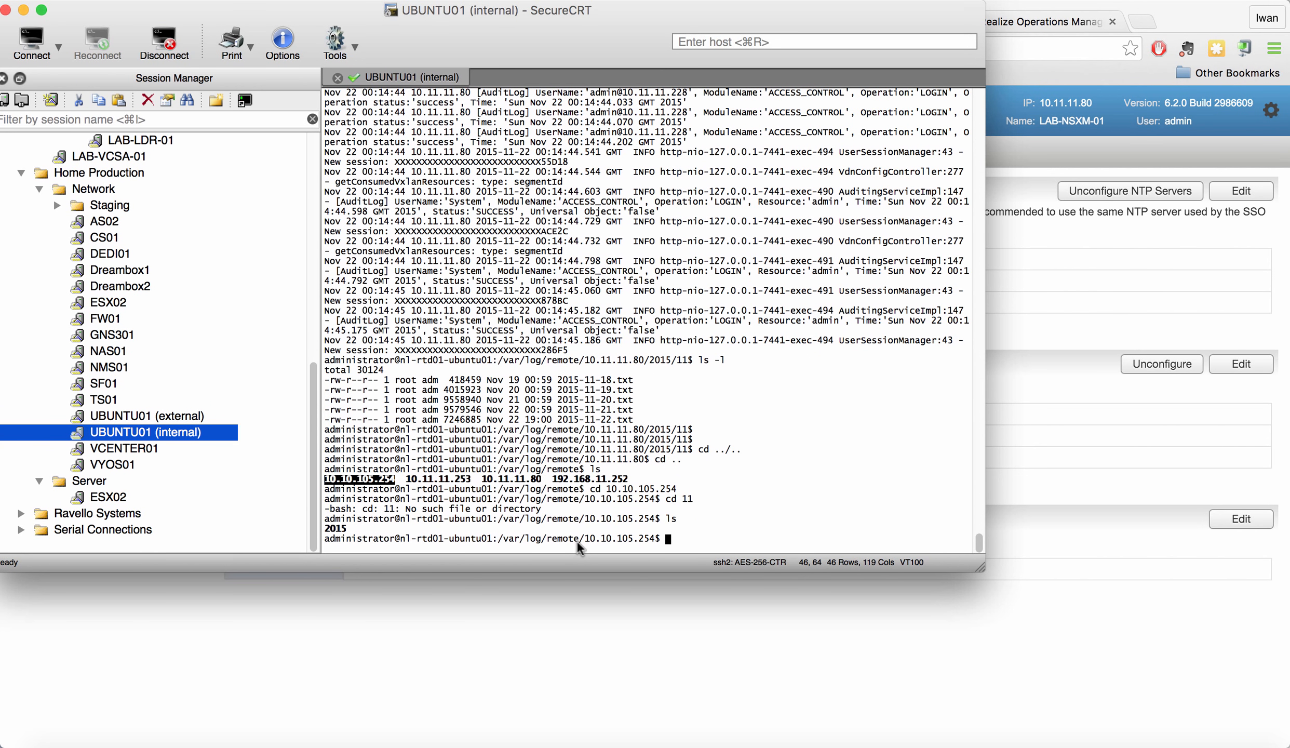
- Enter 2015/11 and list its five daily log files with ls -l
text(cd 2015/11/)
key(Return)
text(l)
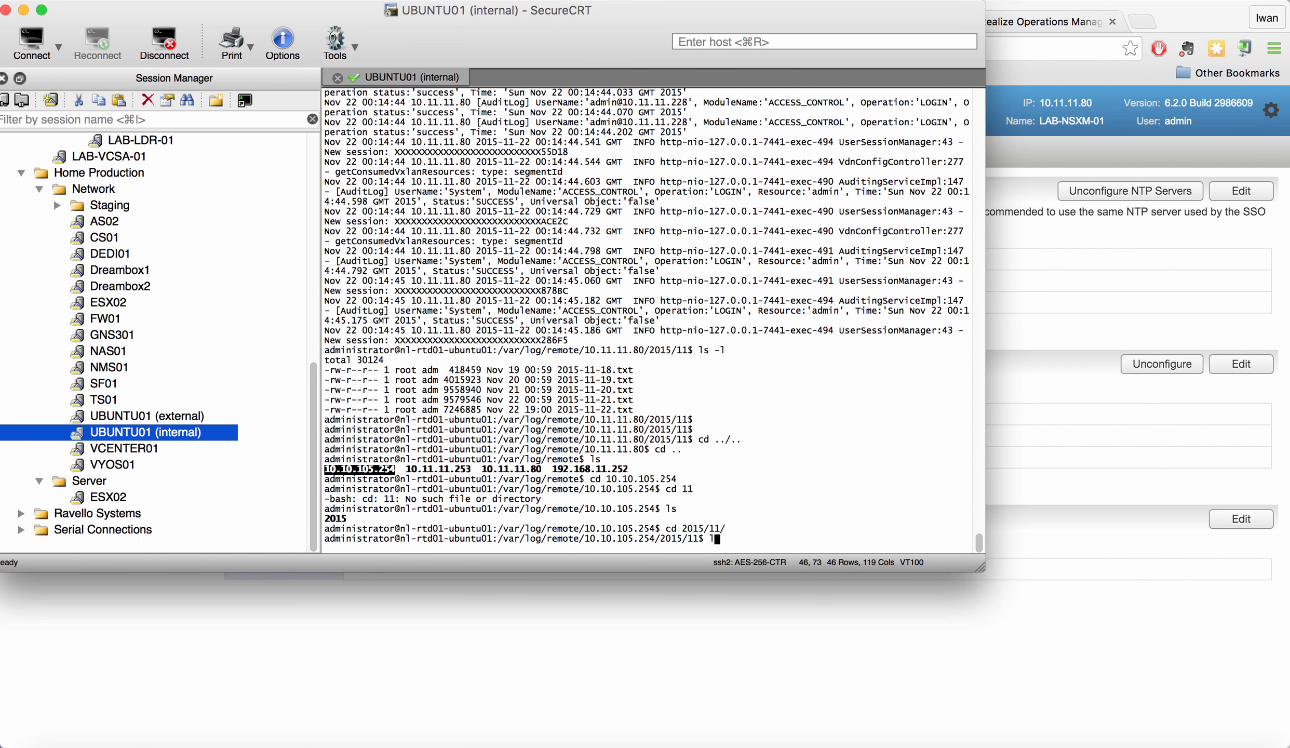
text(s -l)
key(Return)
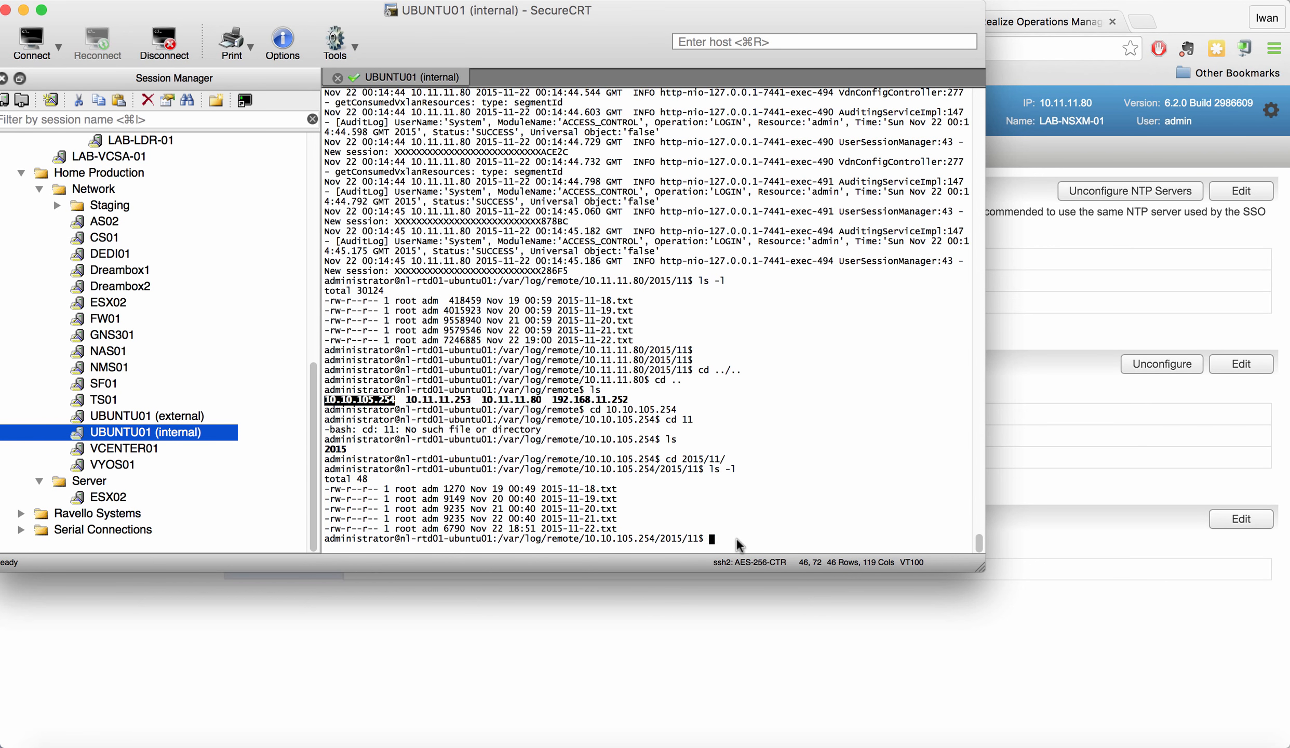
text(cd)
key(Tab)
- Read the edge's 2015-11-22.txt log with more to the end, then minimize SecureCRT
text(22)
key(Tab)
key(Return)
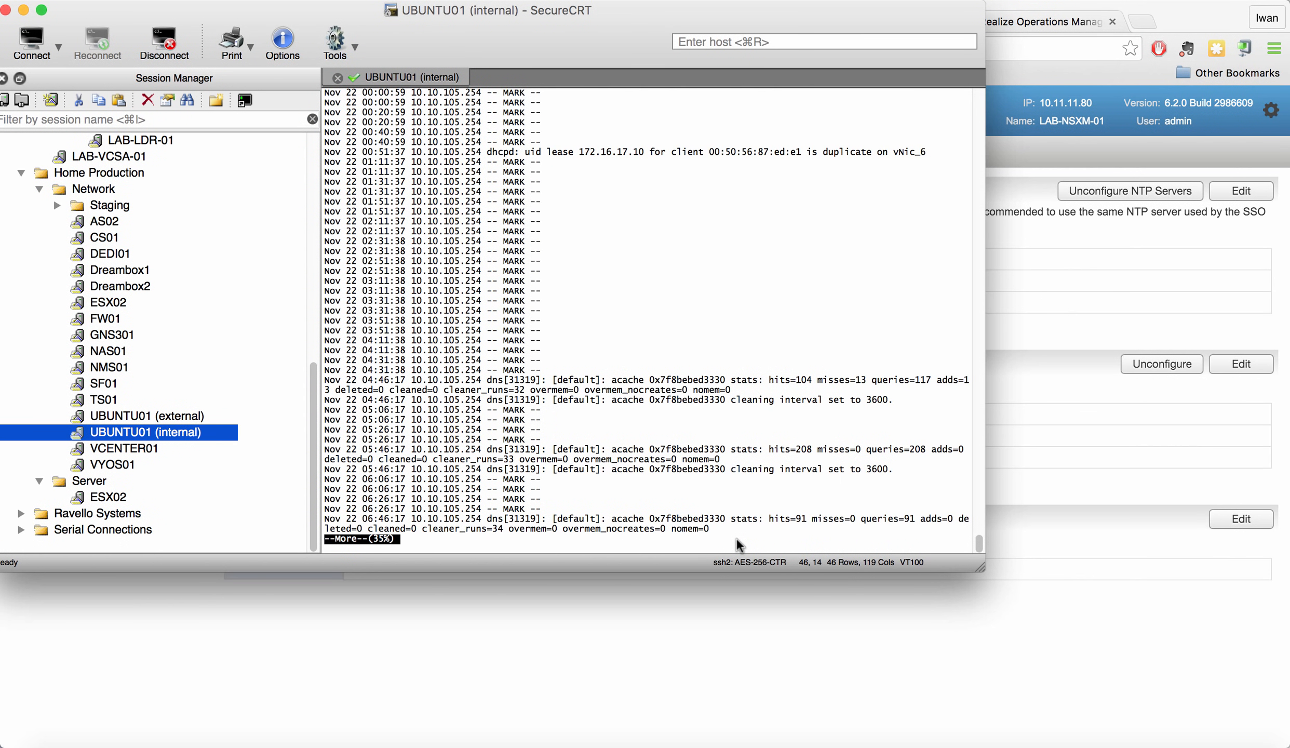
key(Return)
key(Return)
key(Return)
key(Return)
key(Return)
key(space)
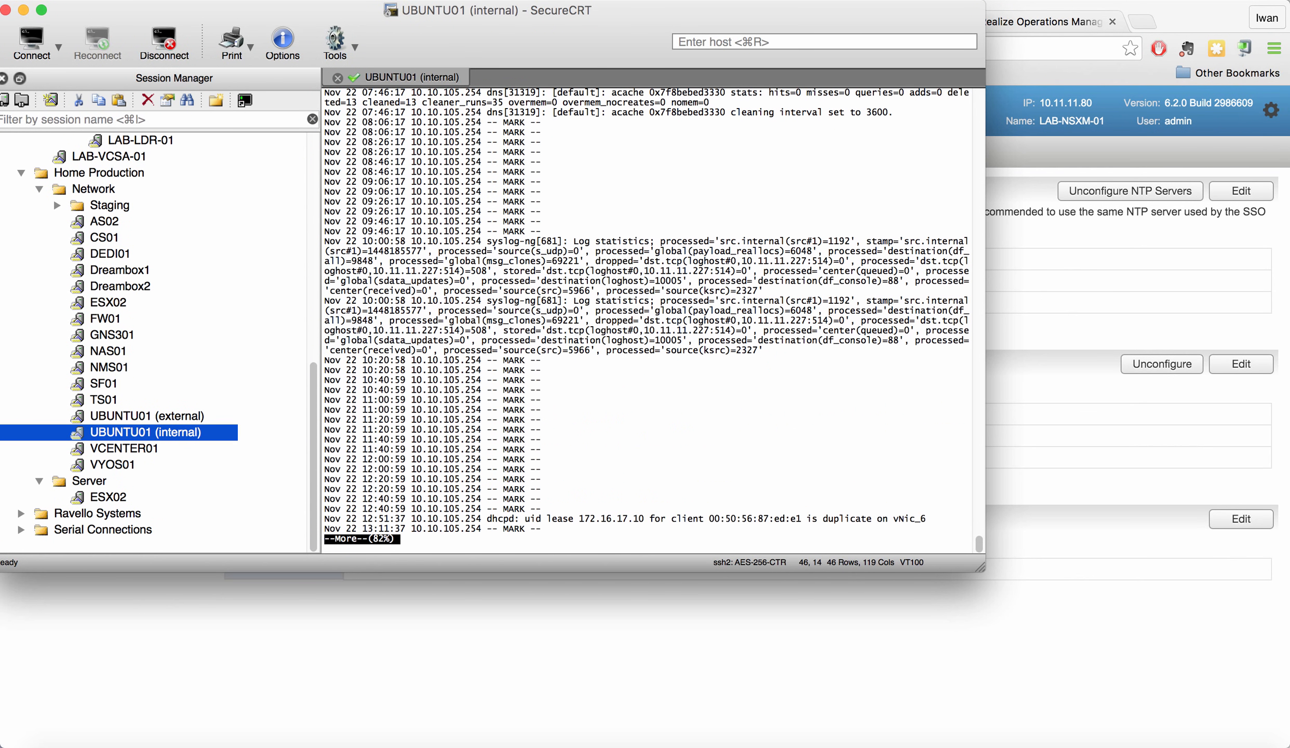
key(space)
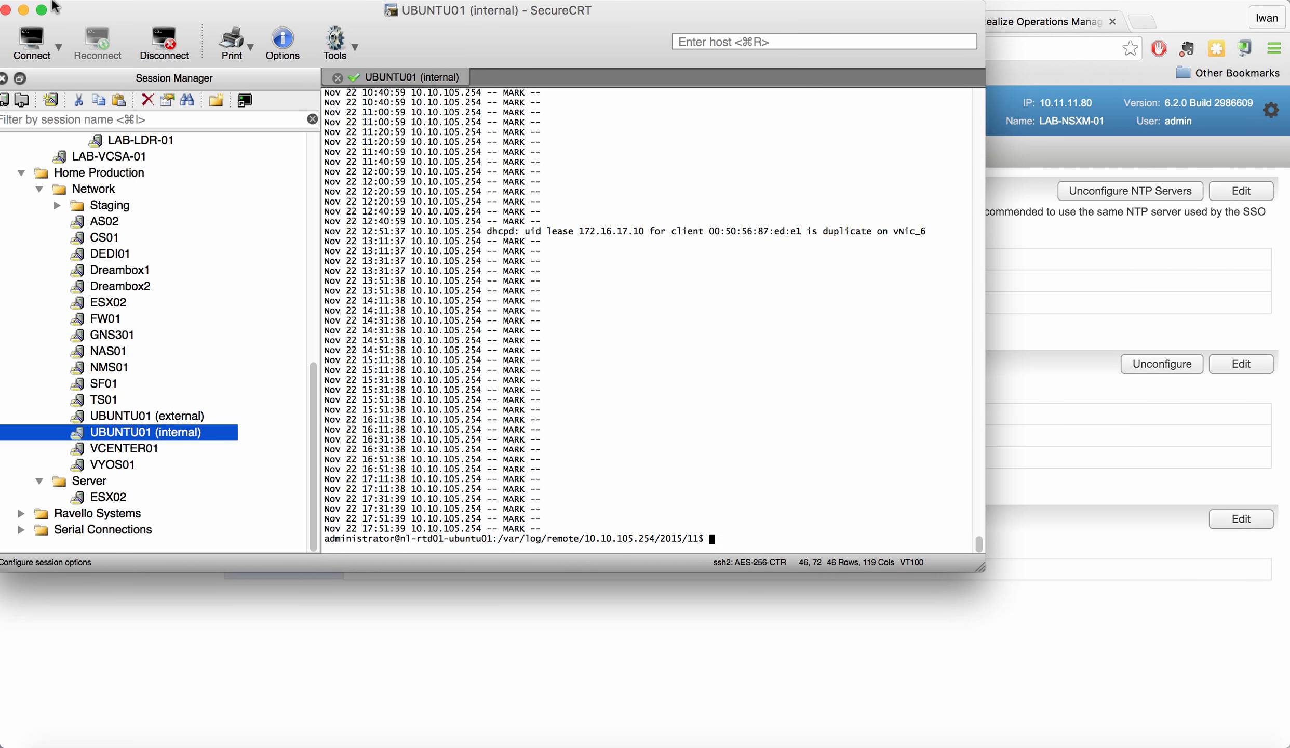
click(24, 10)
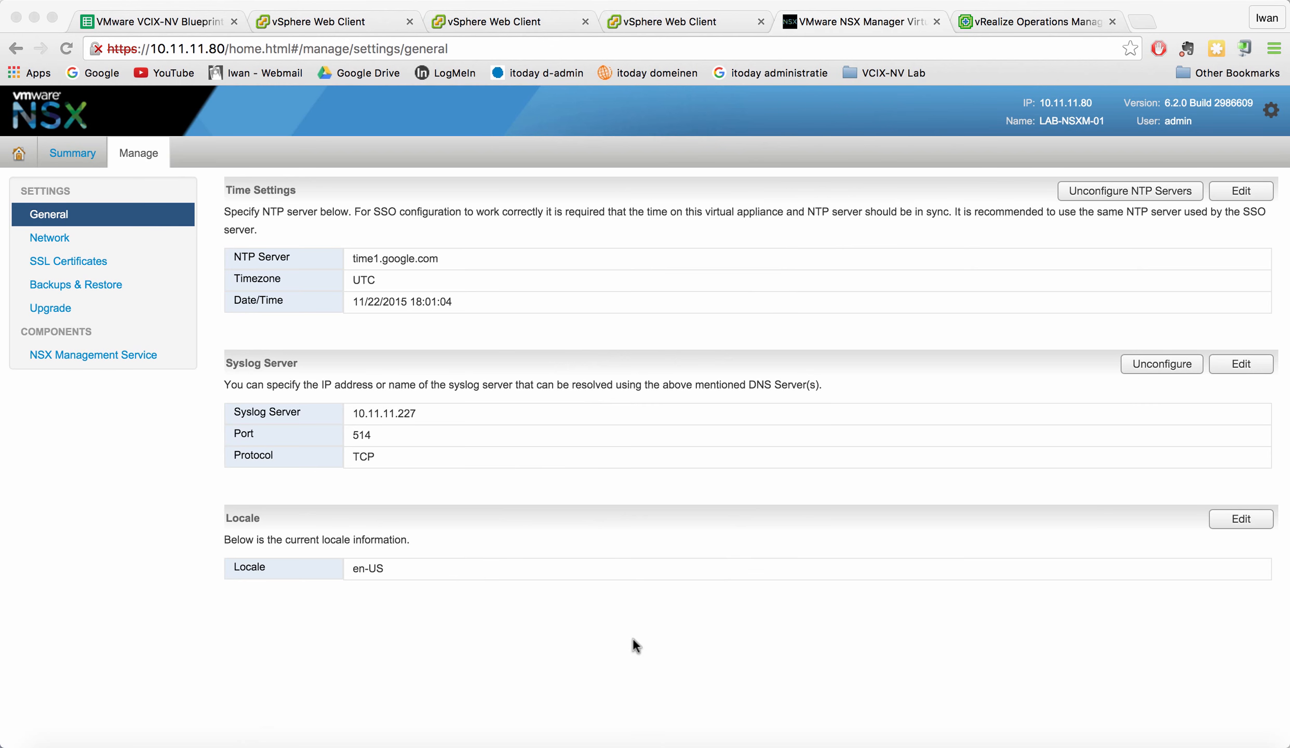
- Go to Networking & Security > NSX Edges in the vSphere Web Client and select LAB-ESG-01
click(352, 20)
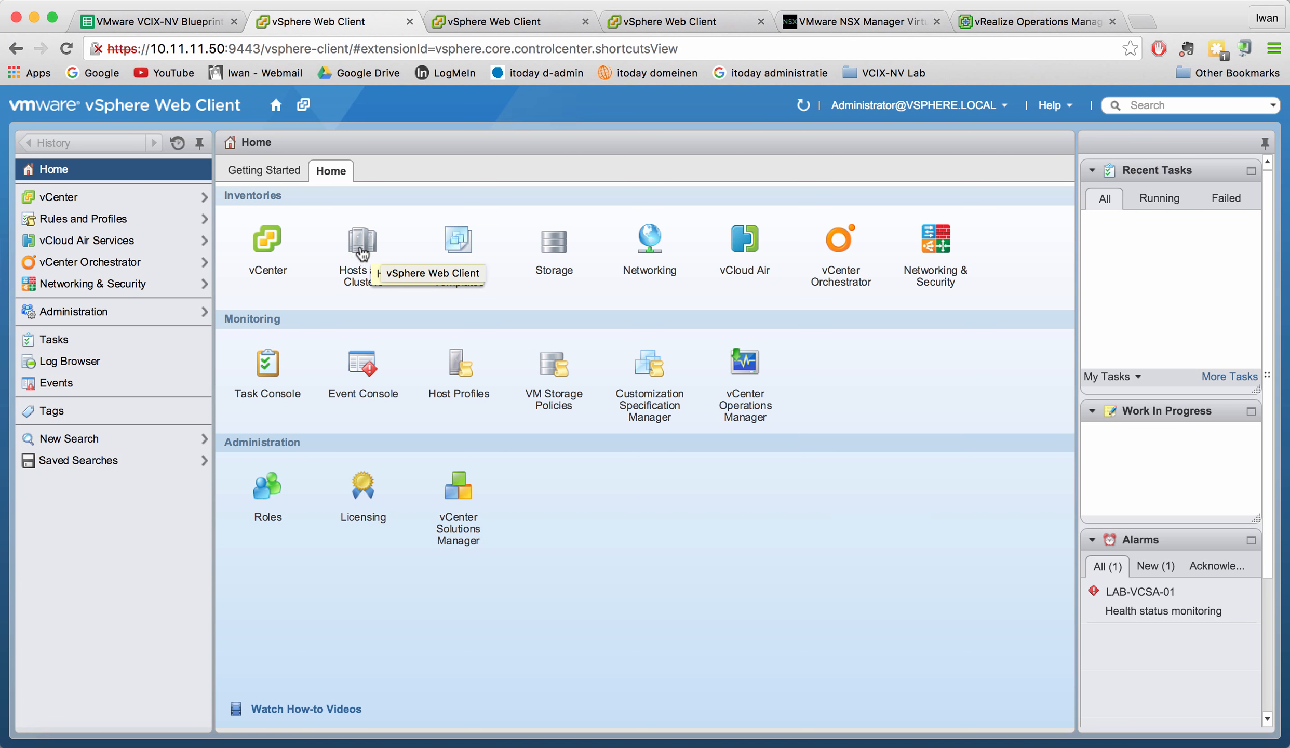
click(148, 285)
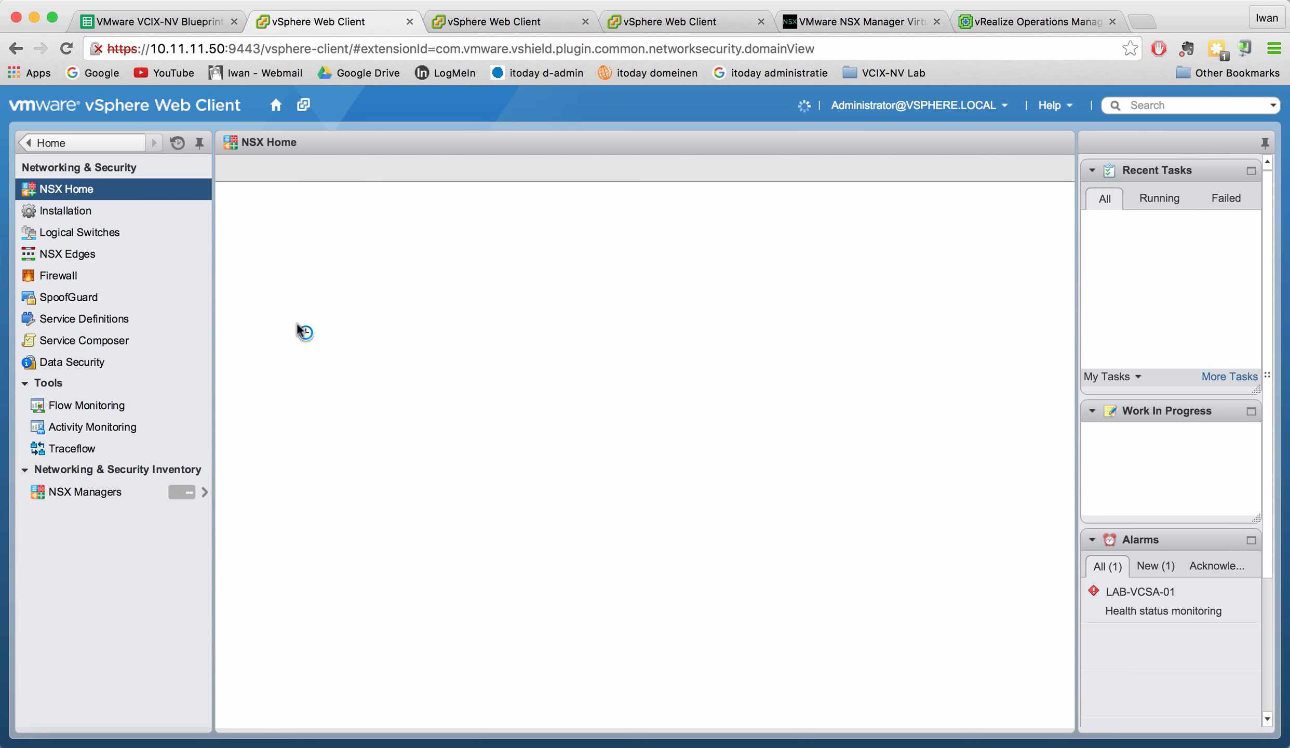
click(90, 254)
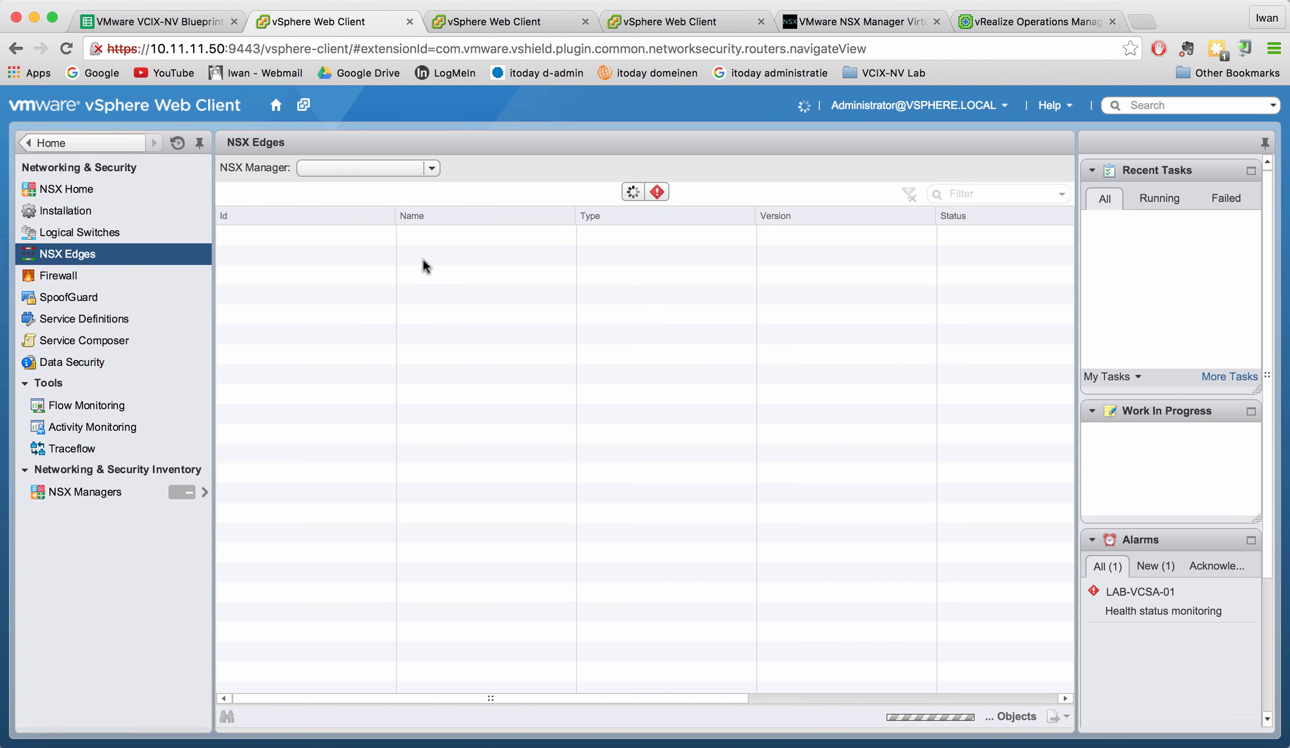
click(275, 240)
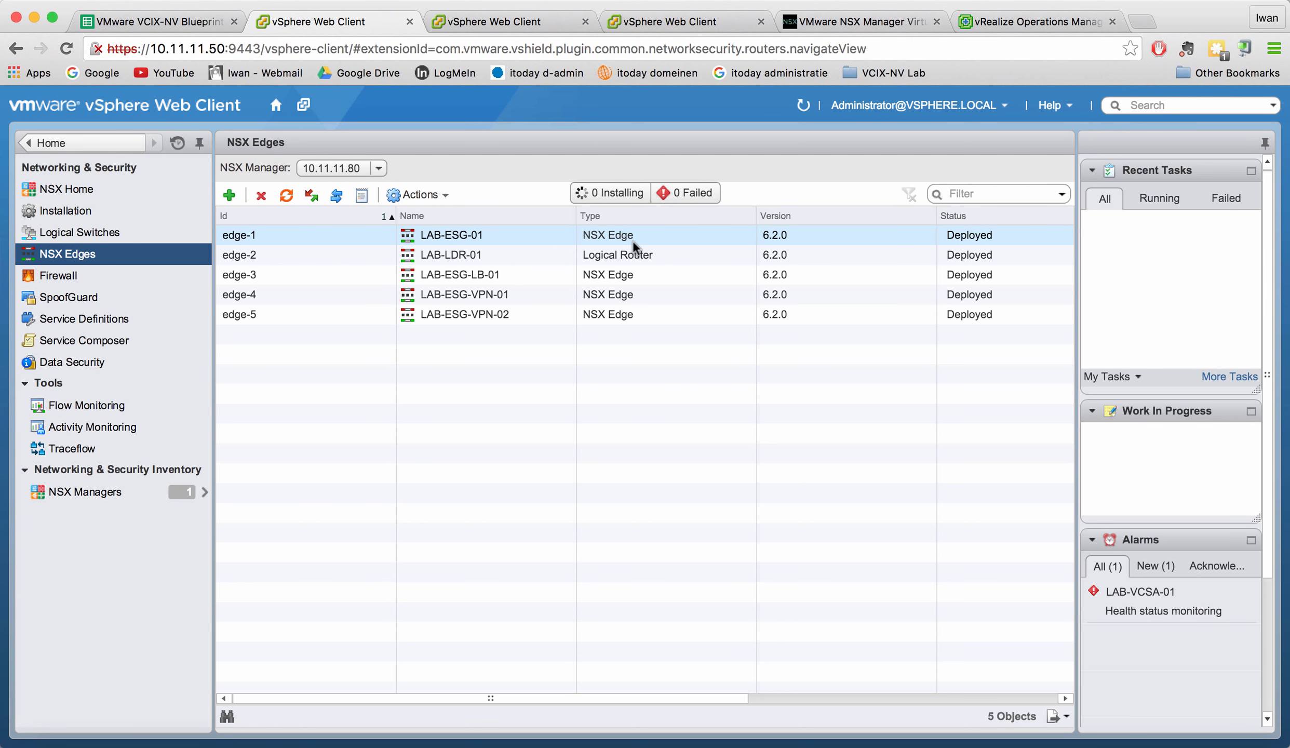
- Open LAB-ESG-01's settings, check its syslog server 10.11.11.227 over tcp, and cancel unchanged
double_click(461, 234)
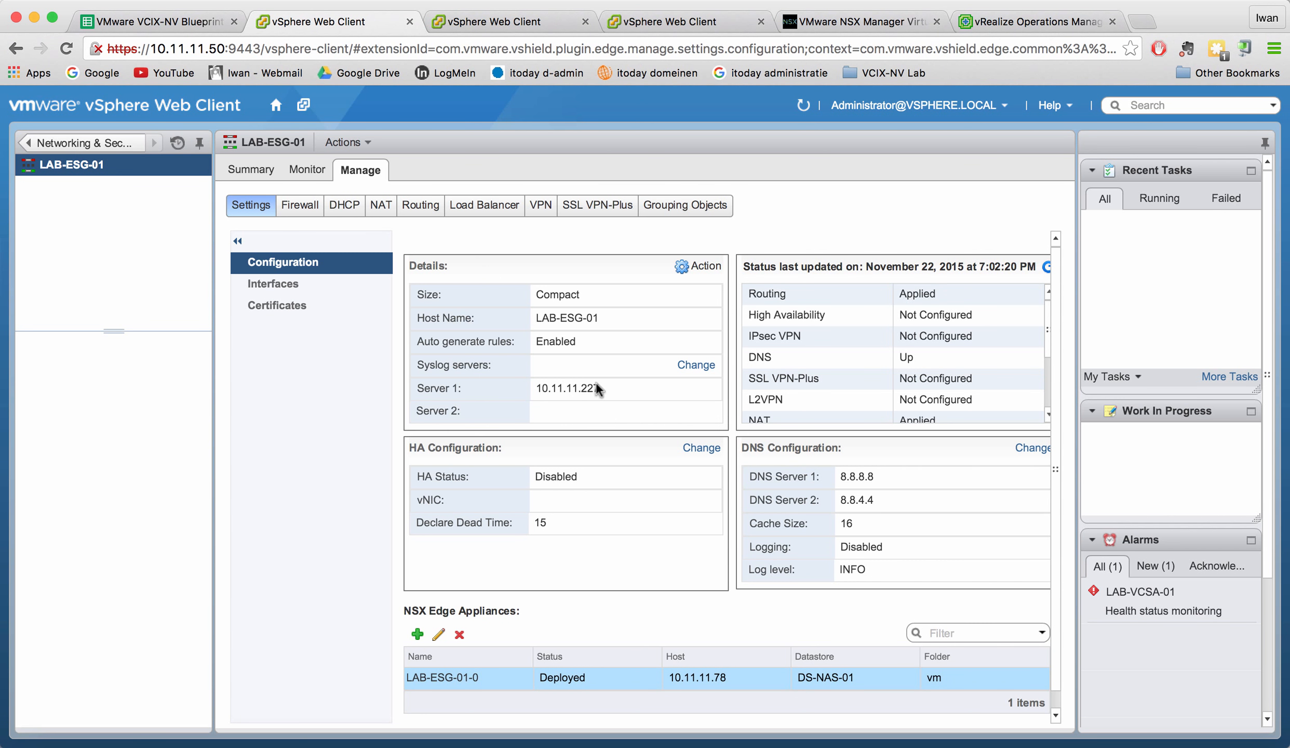
scroll(592, 389, down, 1)
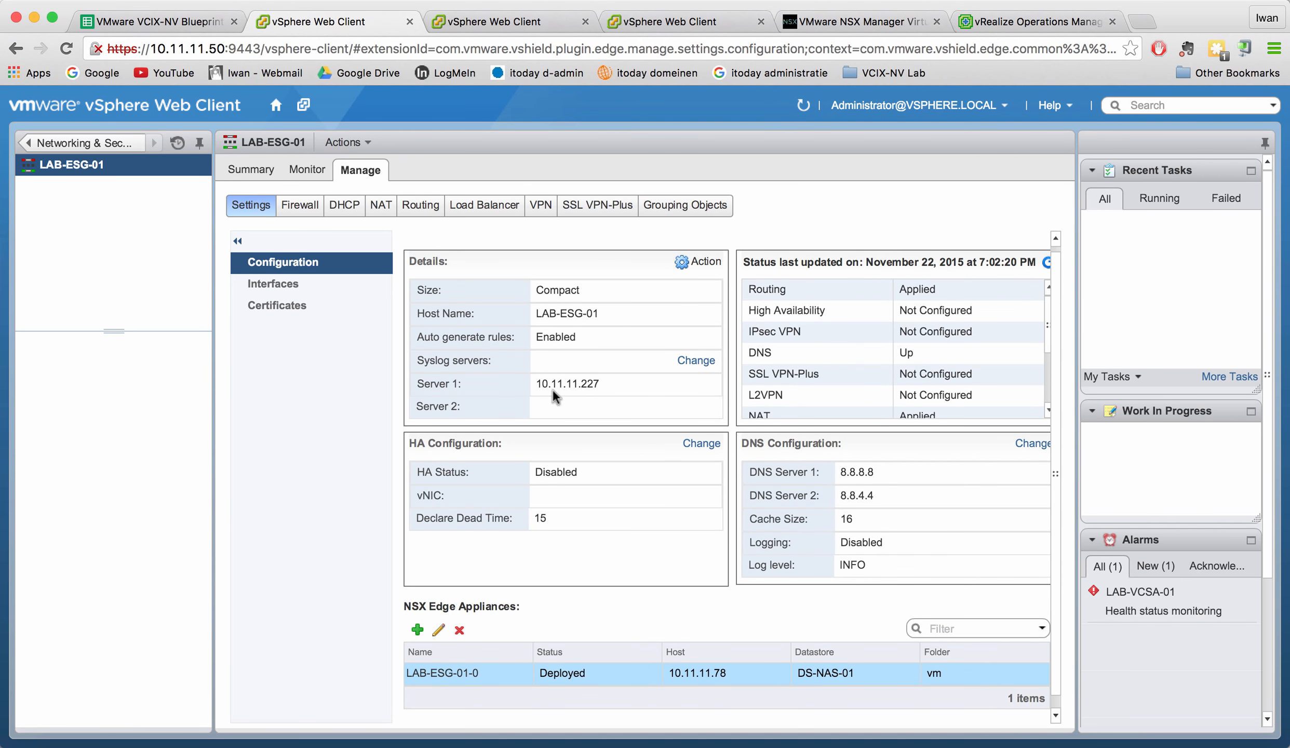
click(696, 361)
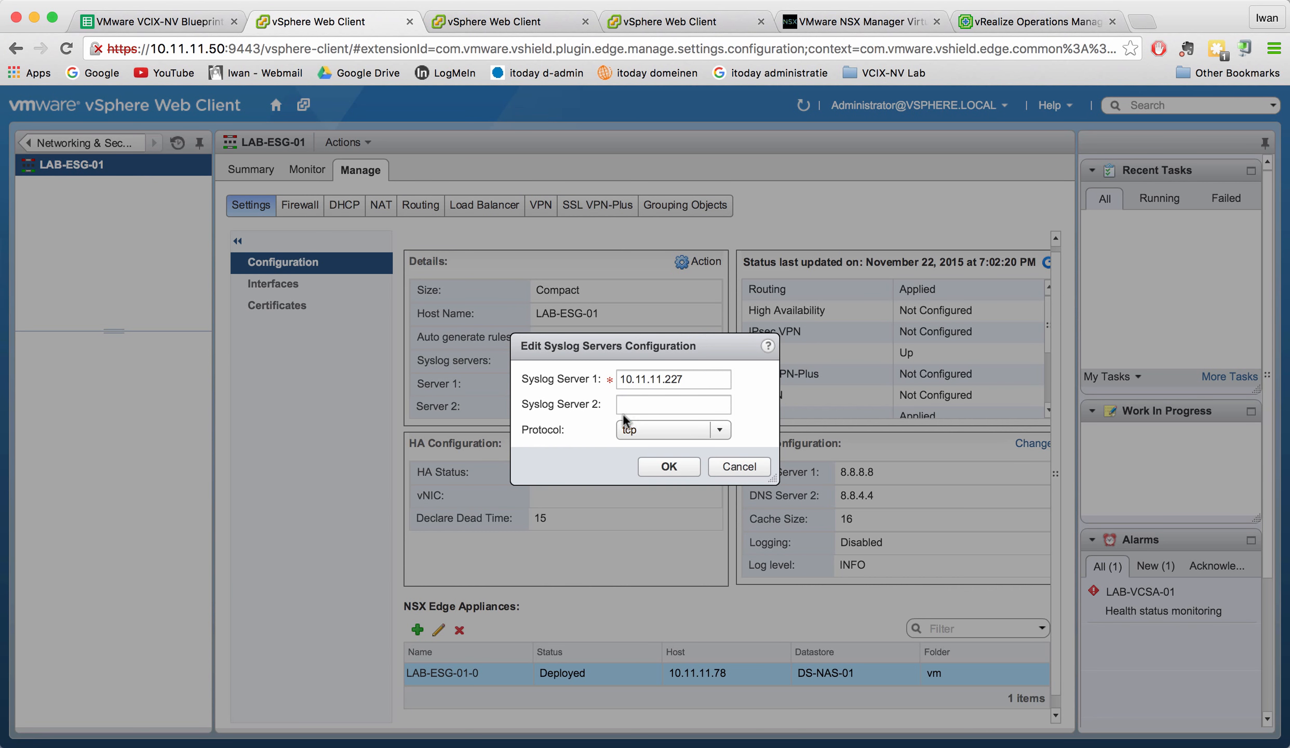
click(720, 431)
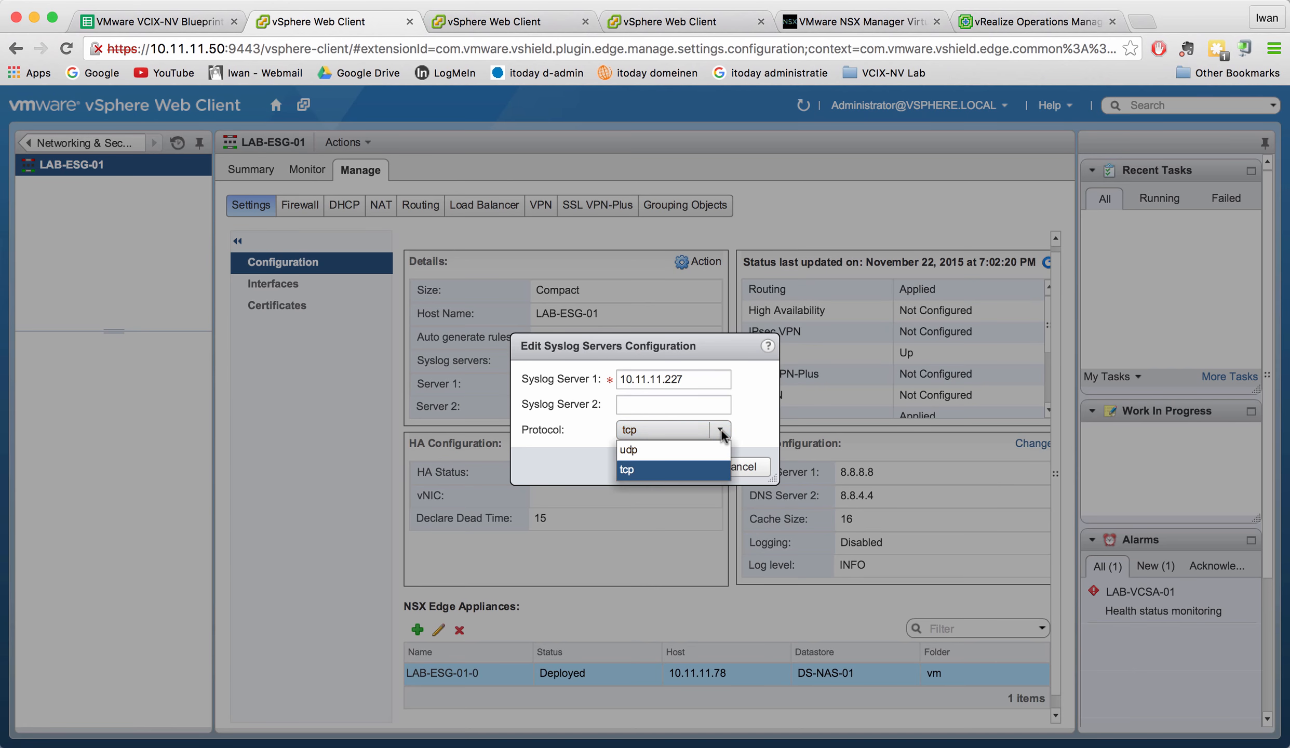
click(764, 423)
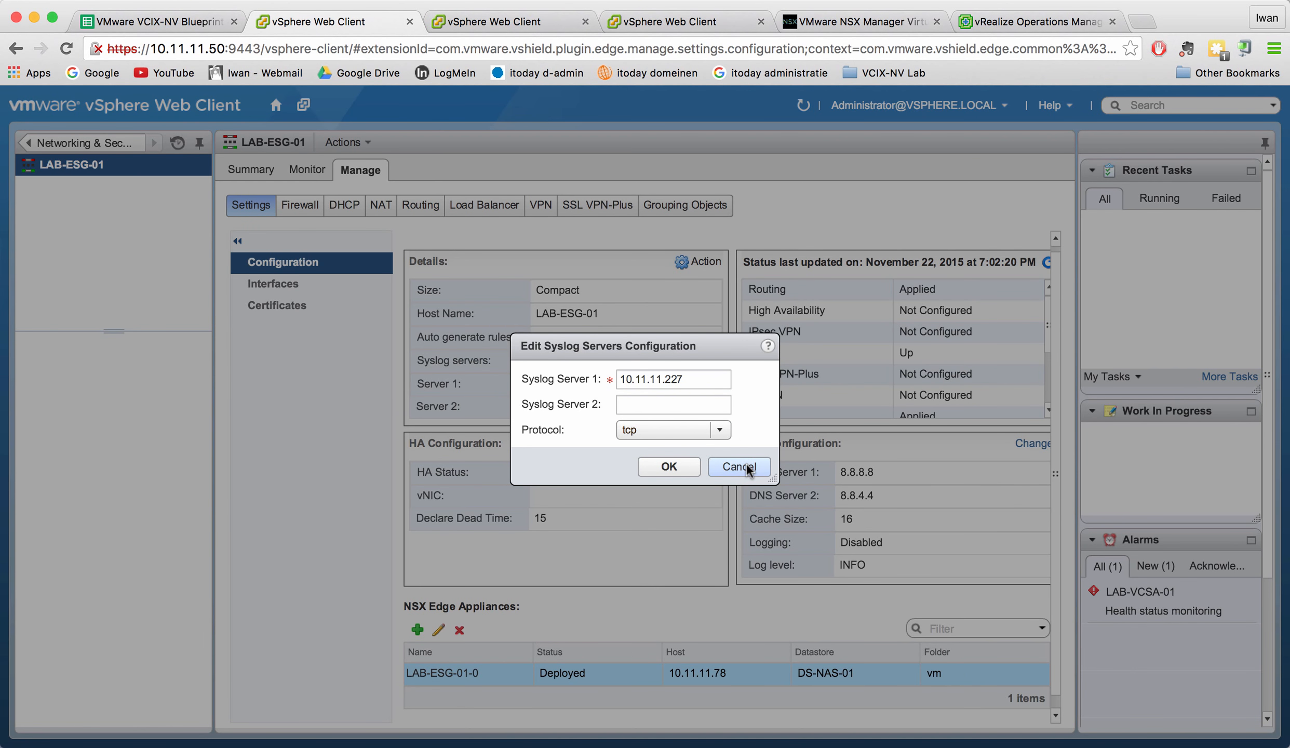
click(746, 467)
scroll(578, 379, down, 1)
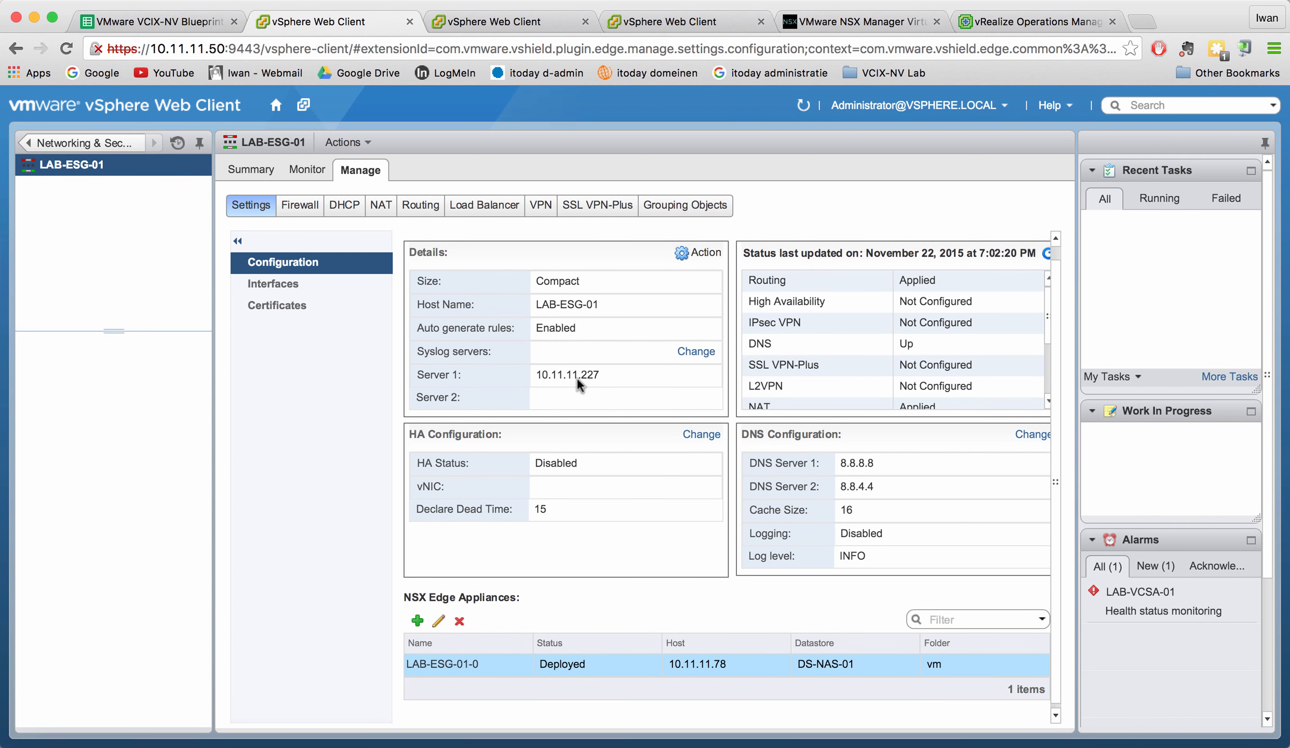
- From the NSX Edges list, open LAB-LDR-01 and confirm syslog server 10.11.11.227 uses tcp, cancelling without changes
click(88, 146)
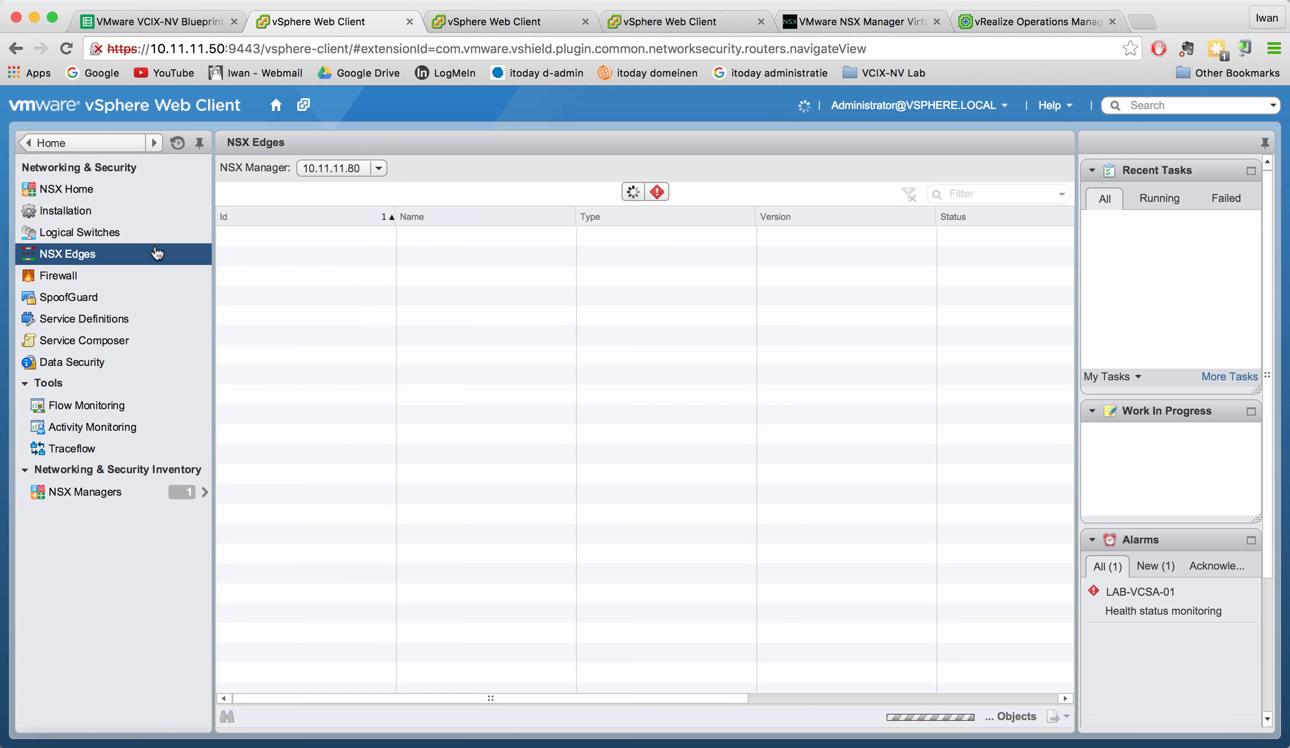
double_click(621, 257)
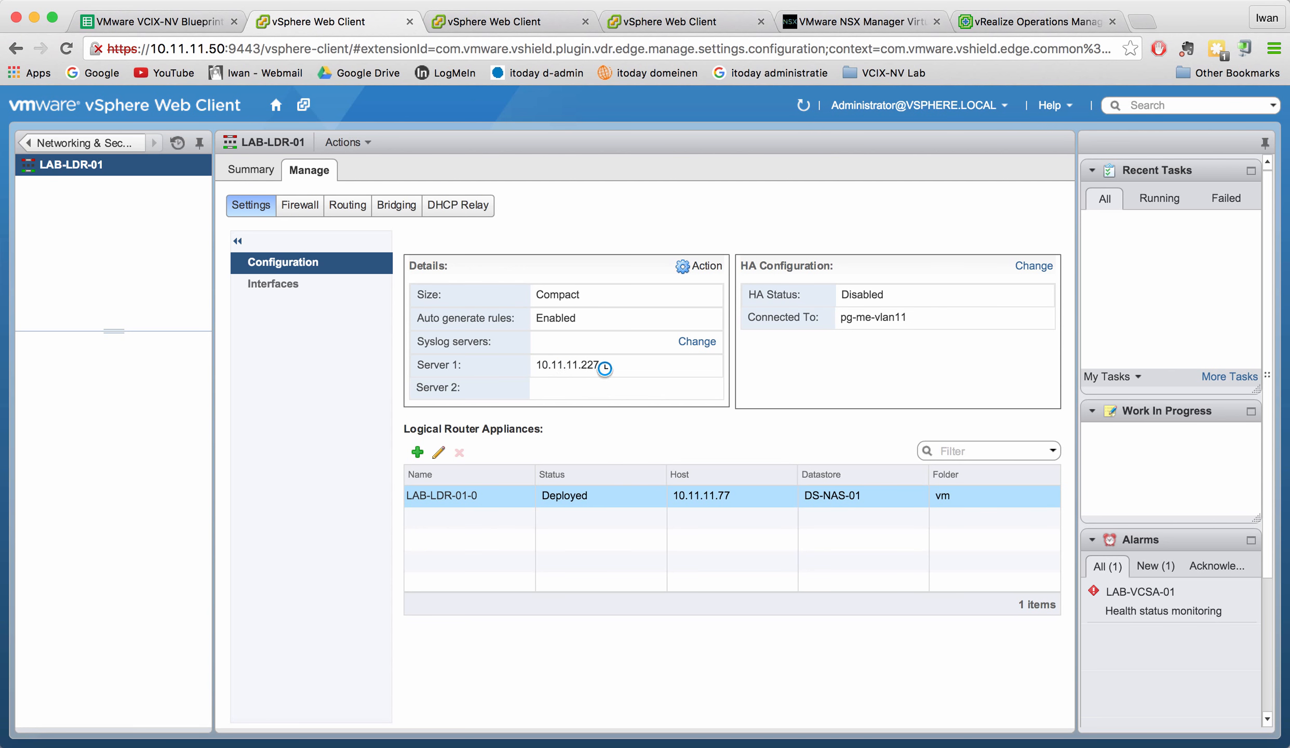
click(698, 341)
click(721, 429)
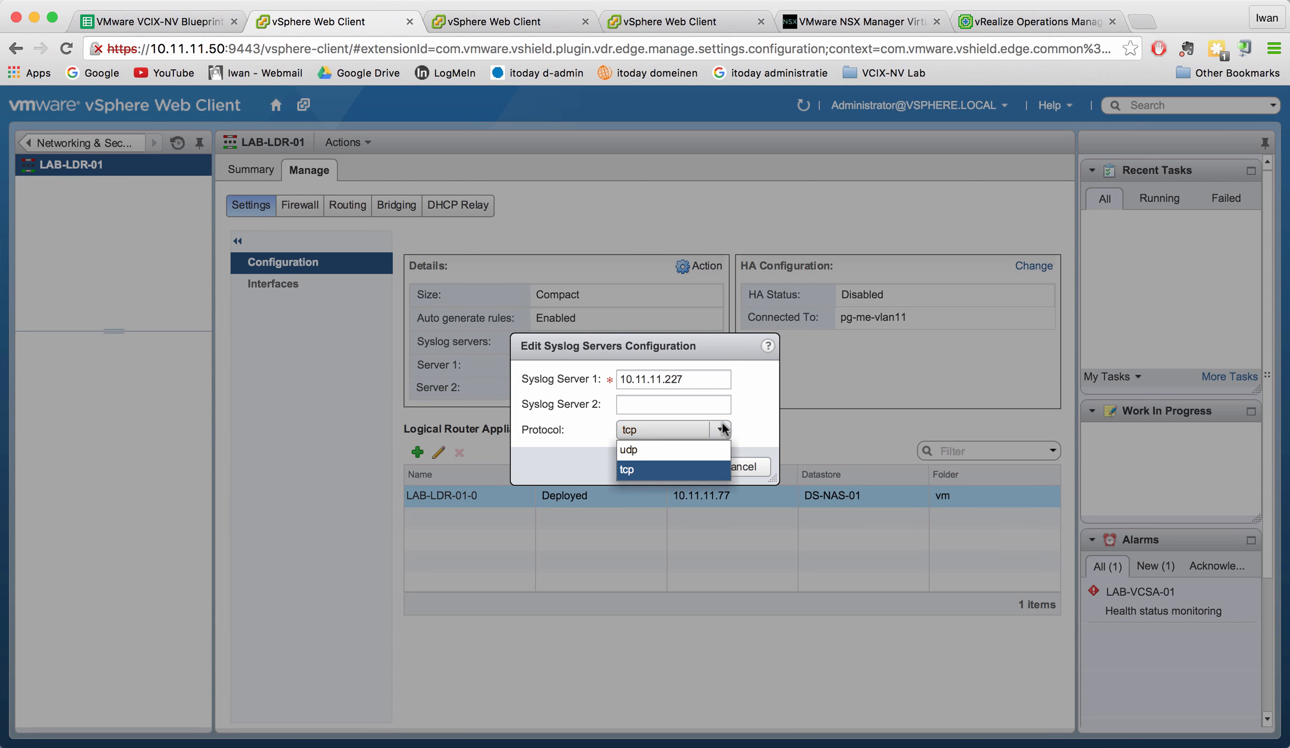
click(742, 427)
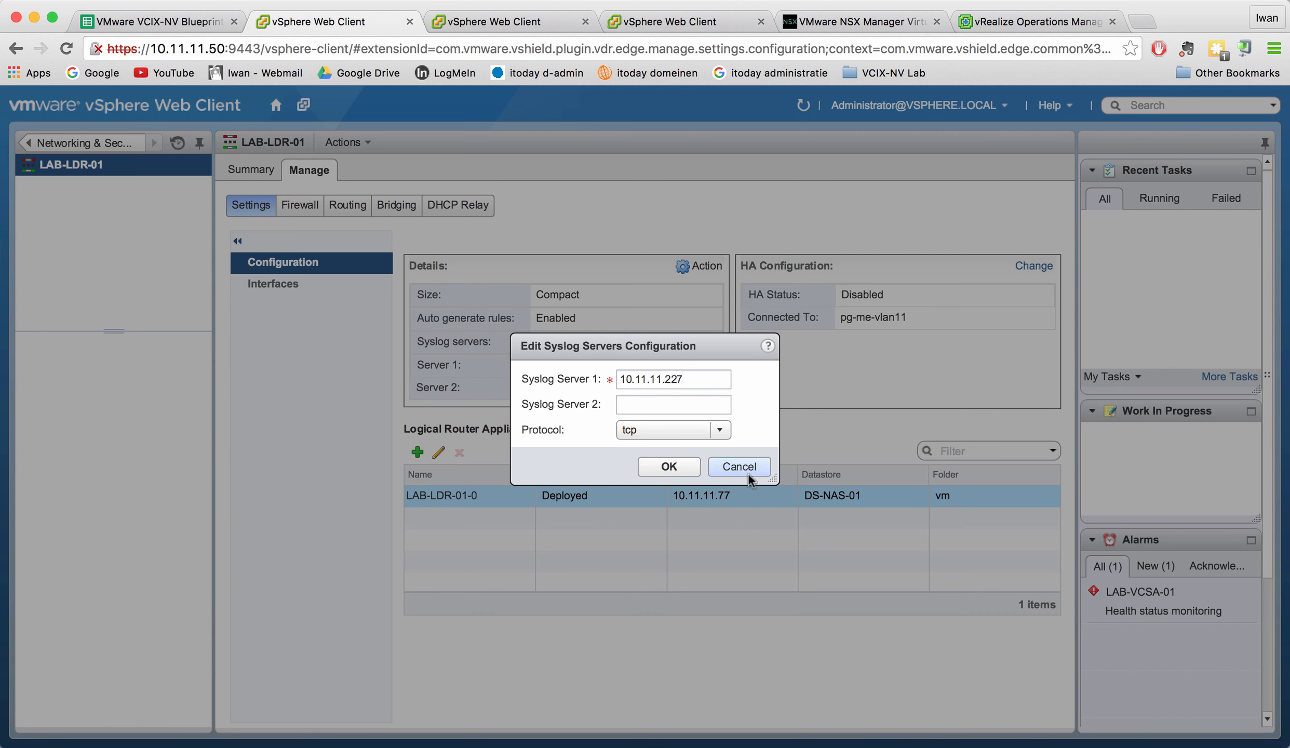
click(748, 470)
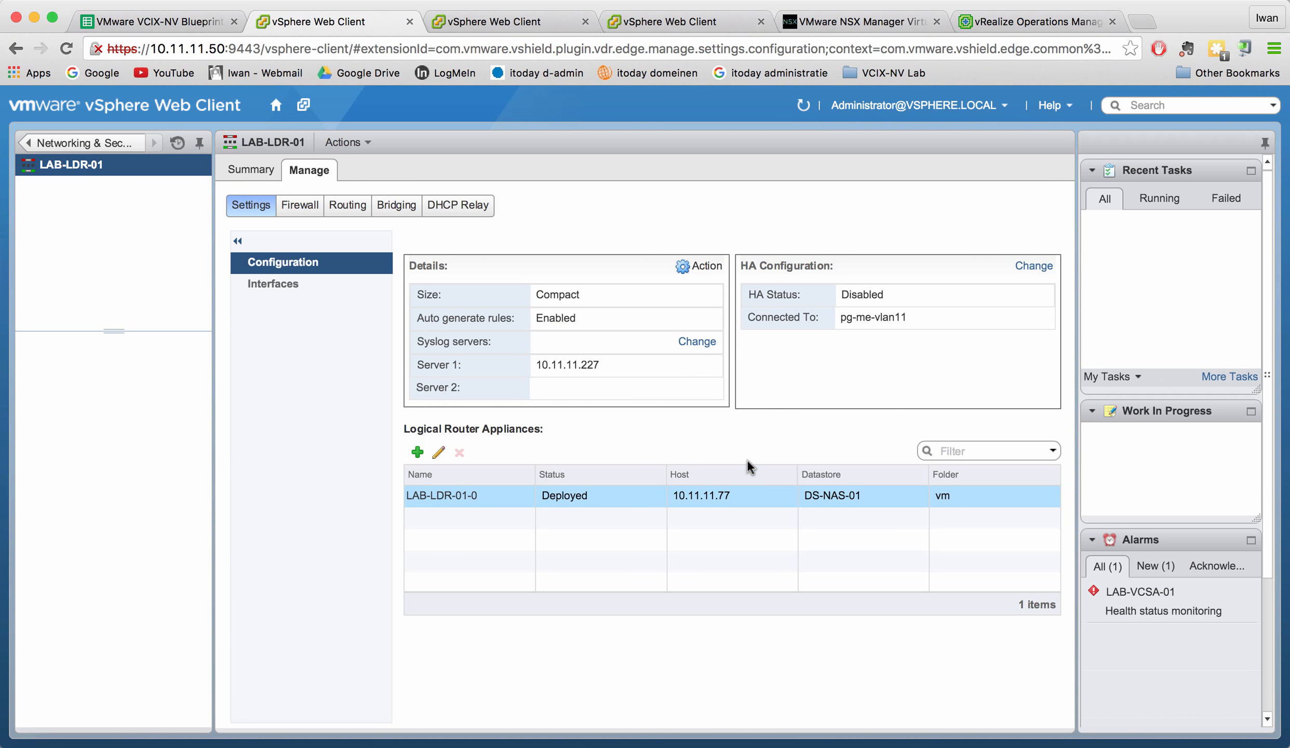